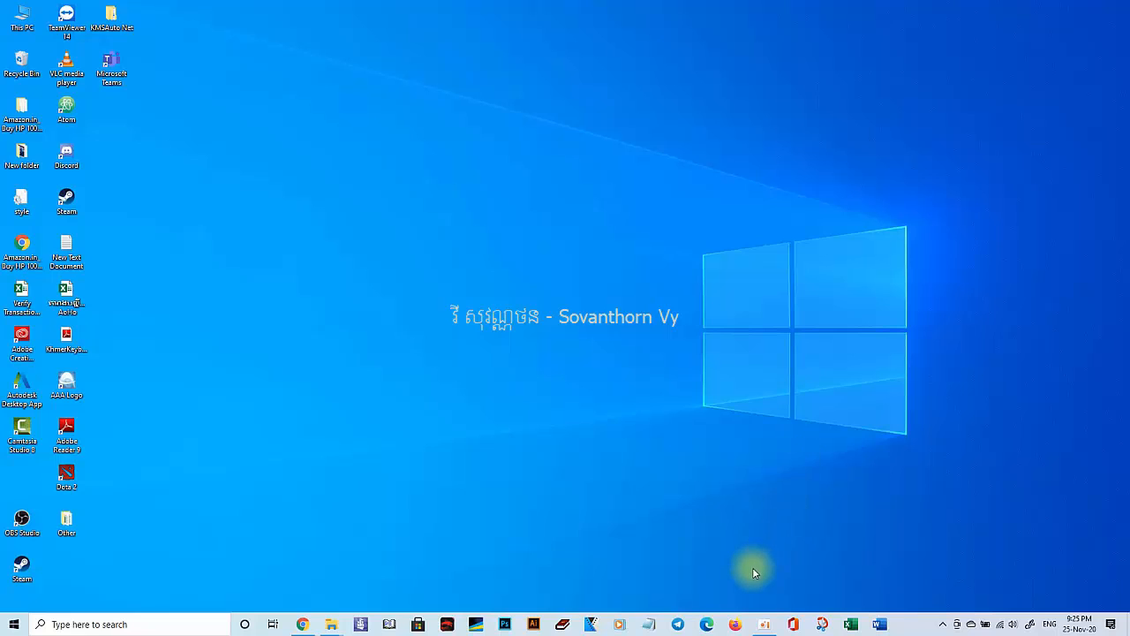
# Open the recent PHONE NUMBER FORMAT workbook from Excel's taskbar jump list.
pyautogui.rightClick(855, 624)
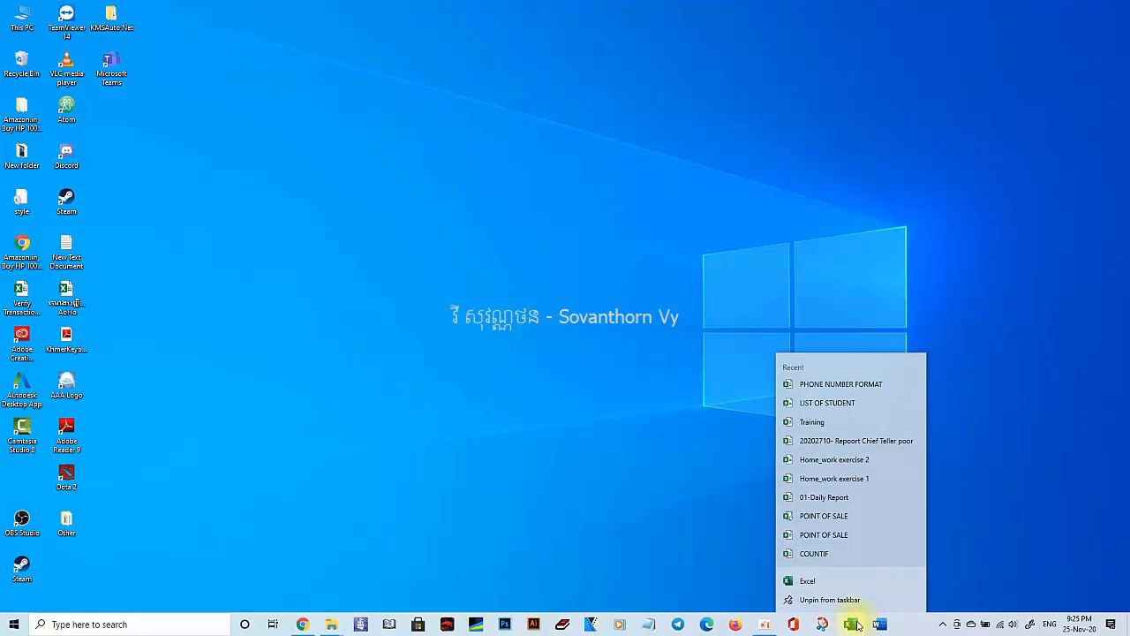
pyautogui.click(853, 383)
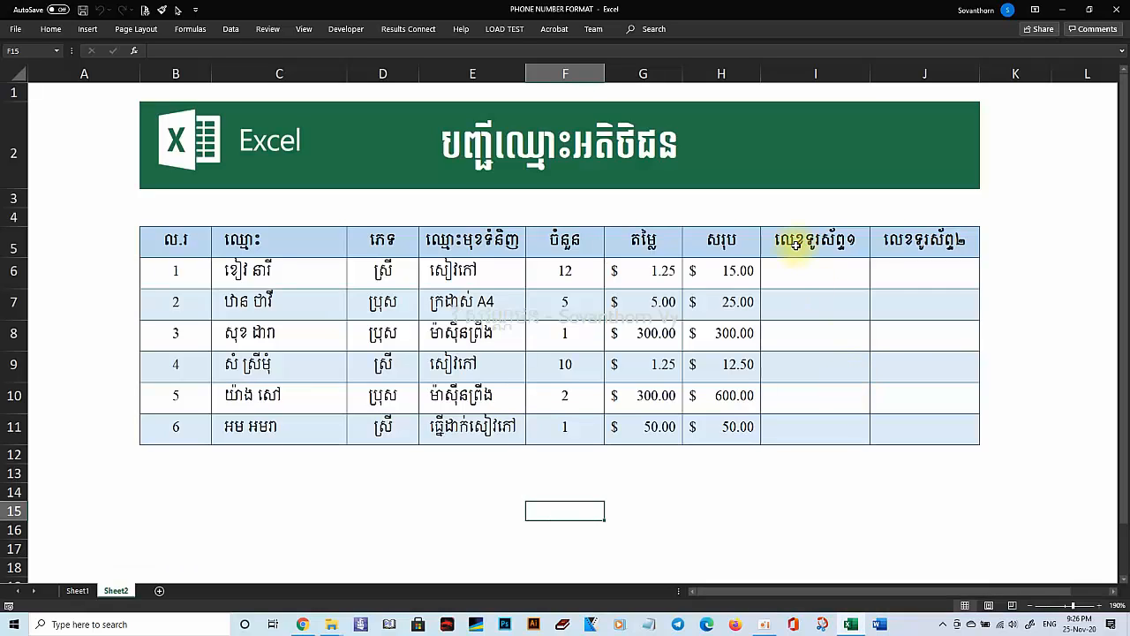
# Enter the first two customers' phone numbers into cells I6, J6, I7 and J7.
pyautogui.click(795, 273)
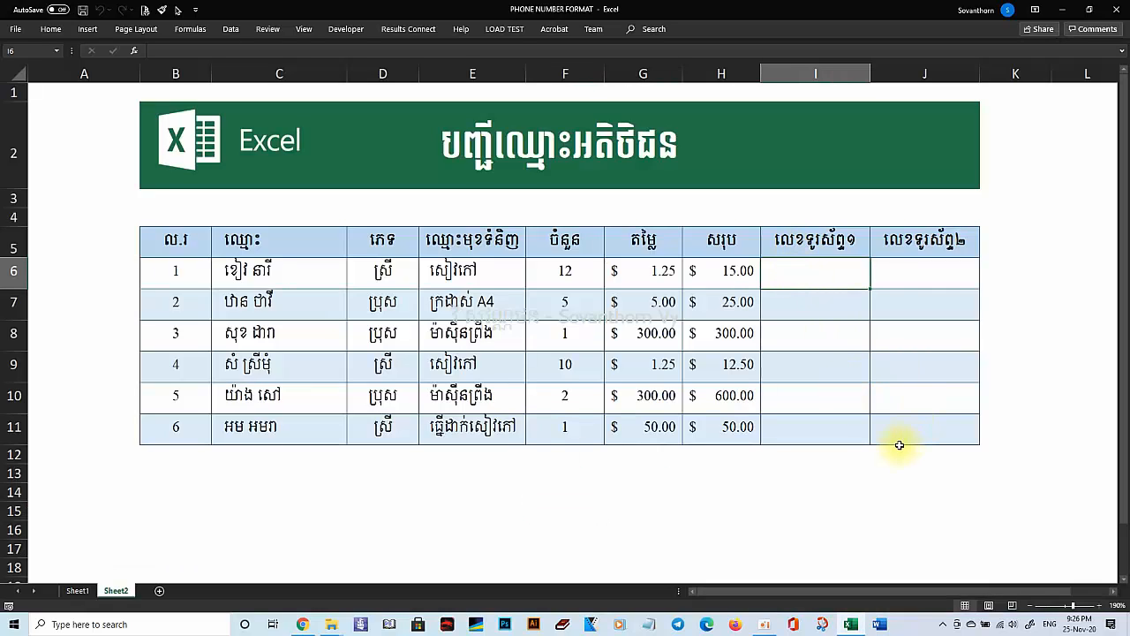
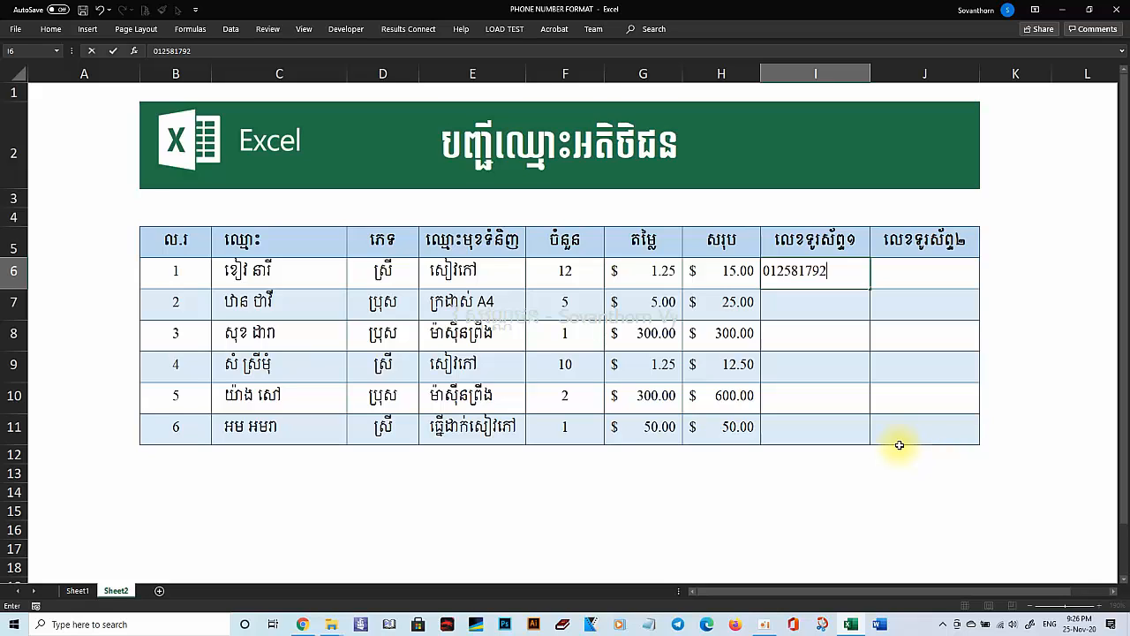
pyautogui.press('Tab')
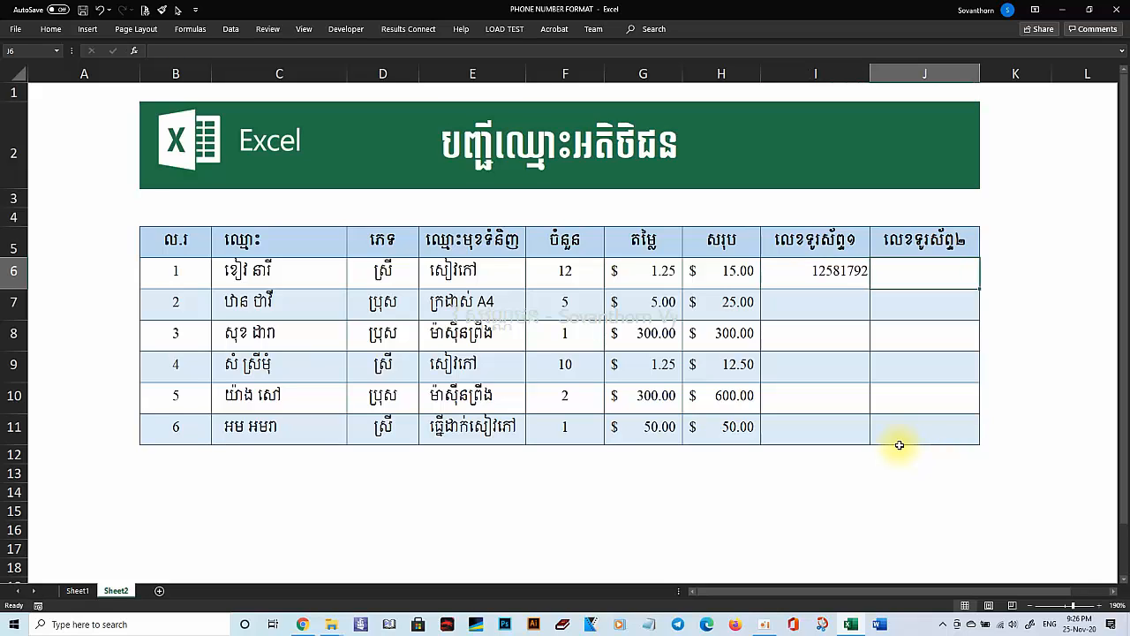
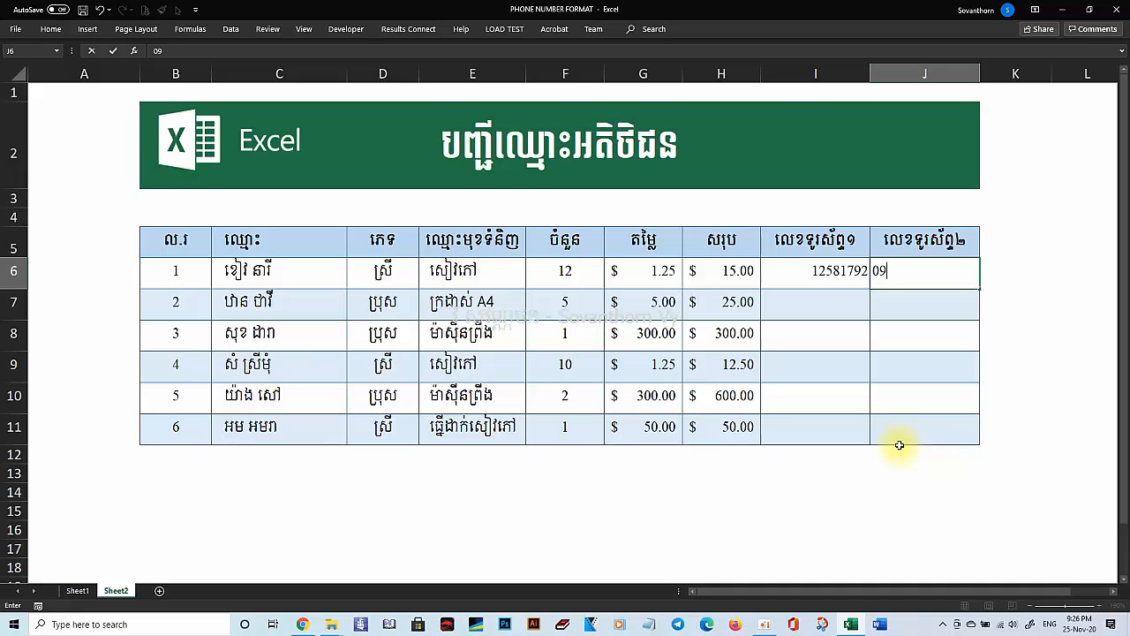
pyautogui.press('Return')
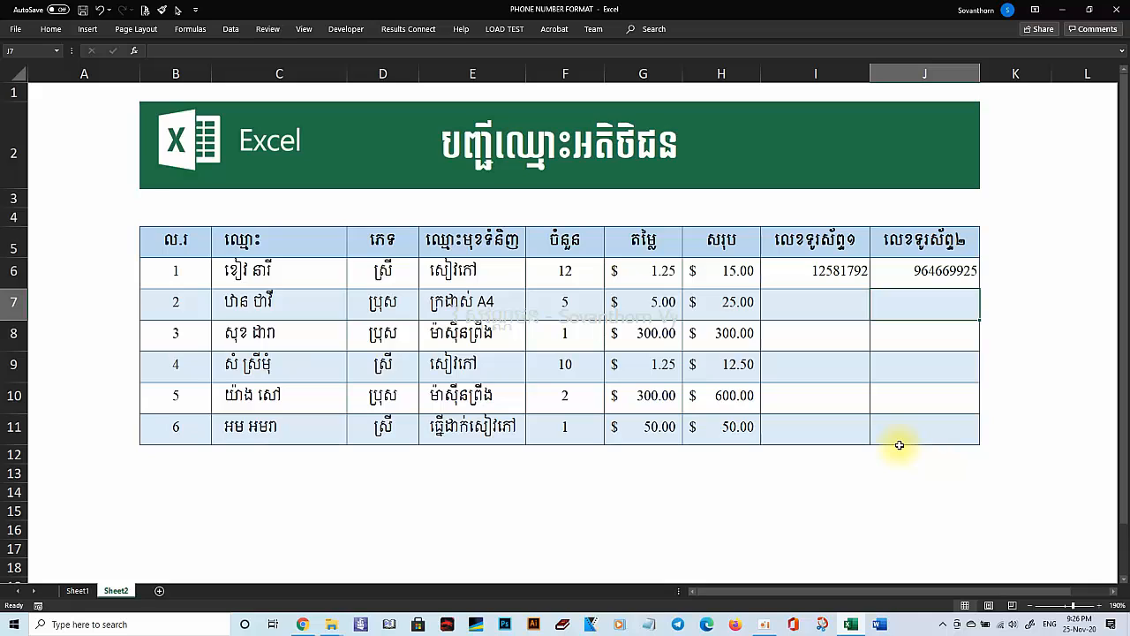
pyautogui.press('Left')
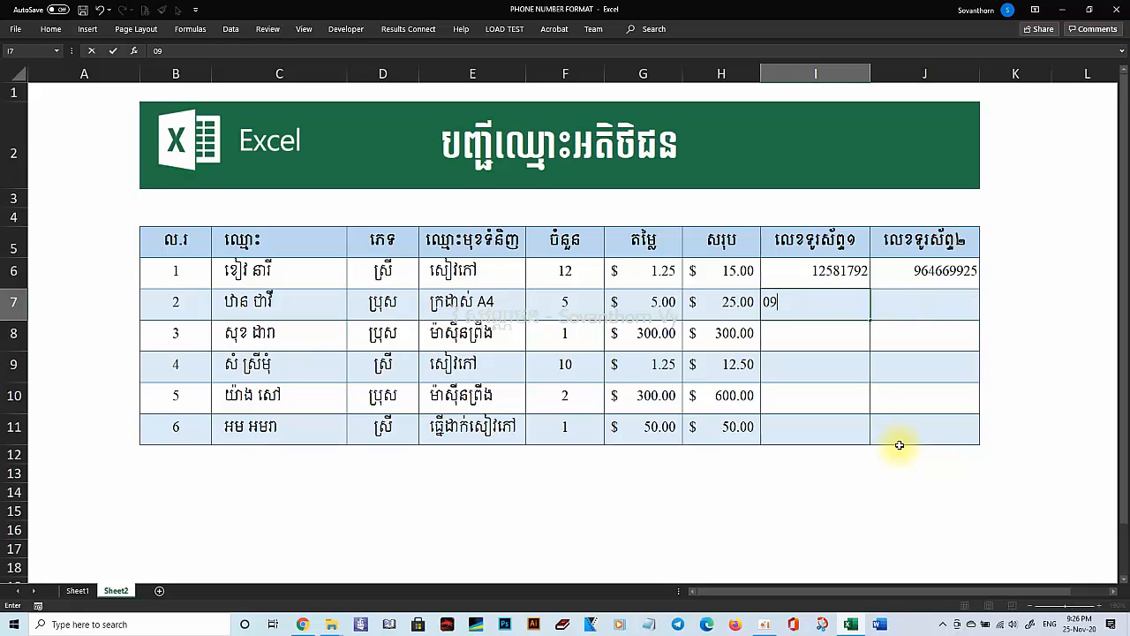
pyautogui.press('Tab')
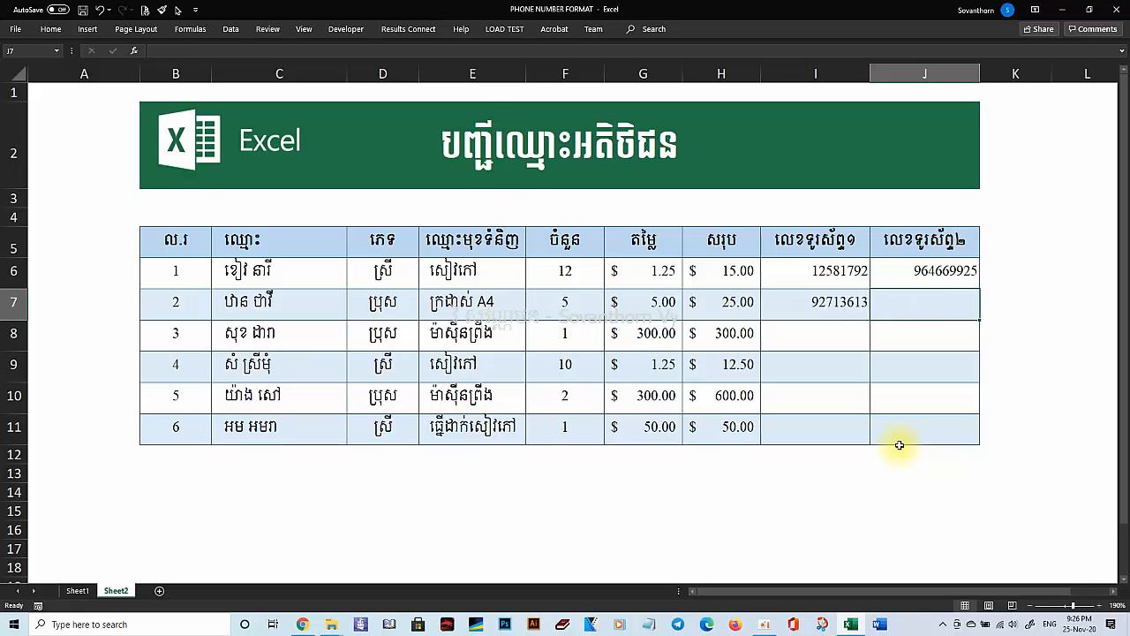
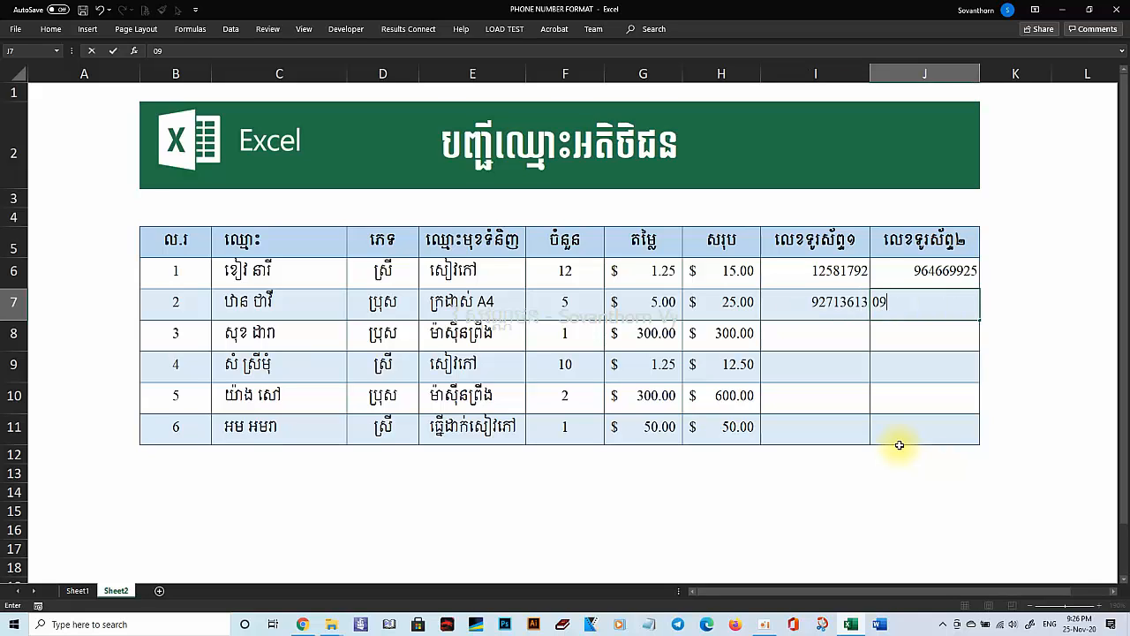
pyautogui.press('Return')
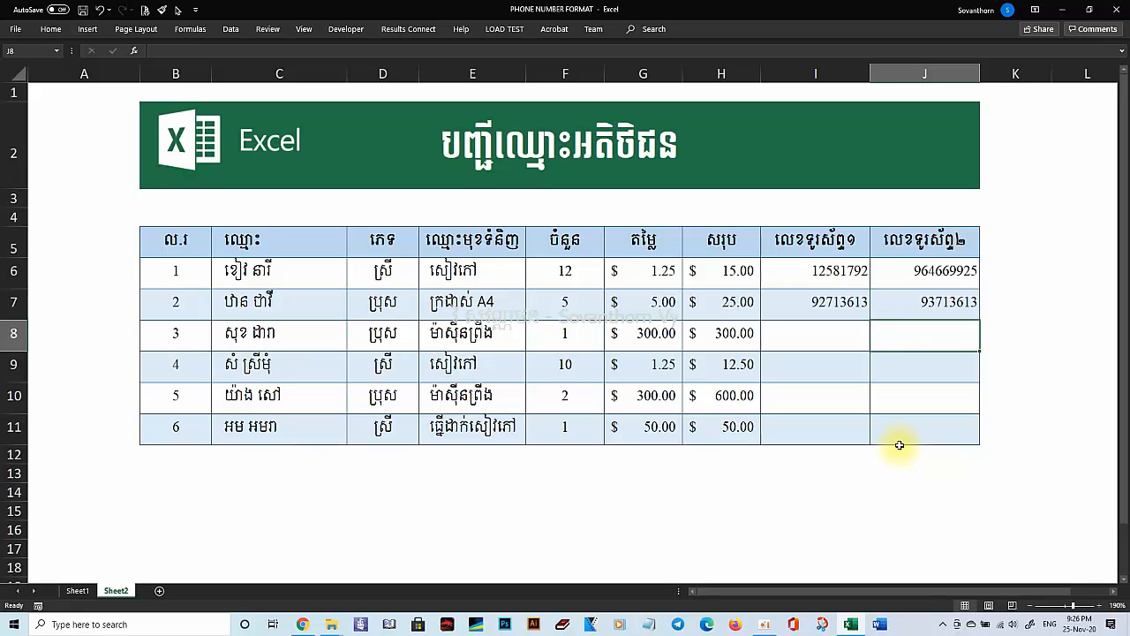
# Select I6:I11 and start a new formula-based conditional formatting rule.
pyautogui.moveTo(837, 272); pyautogui.dragTo(830, 415)
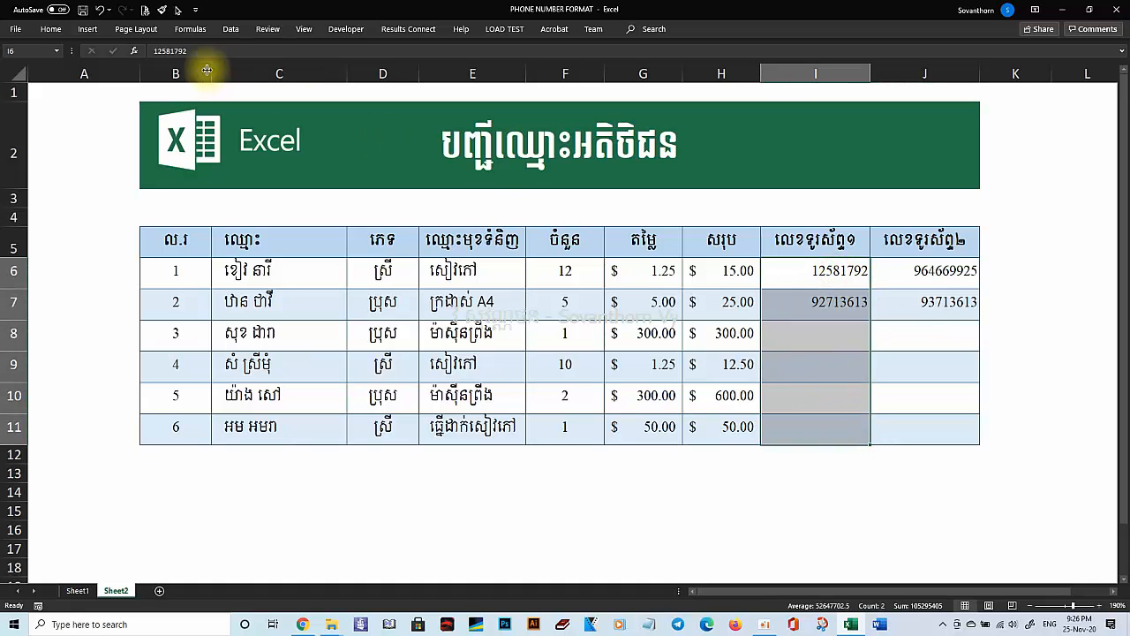
pyautogui.click(48, 29)
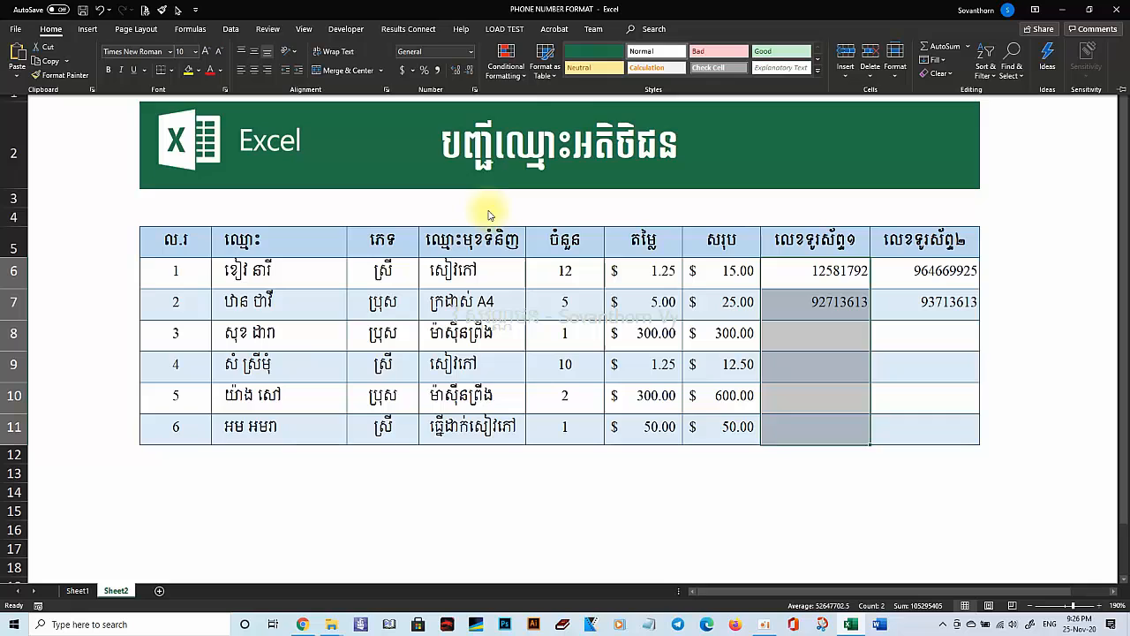
pyautogui.click(524, 69)
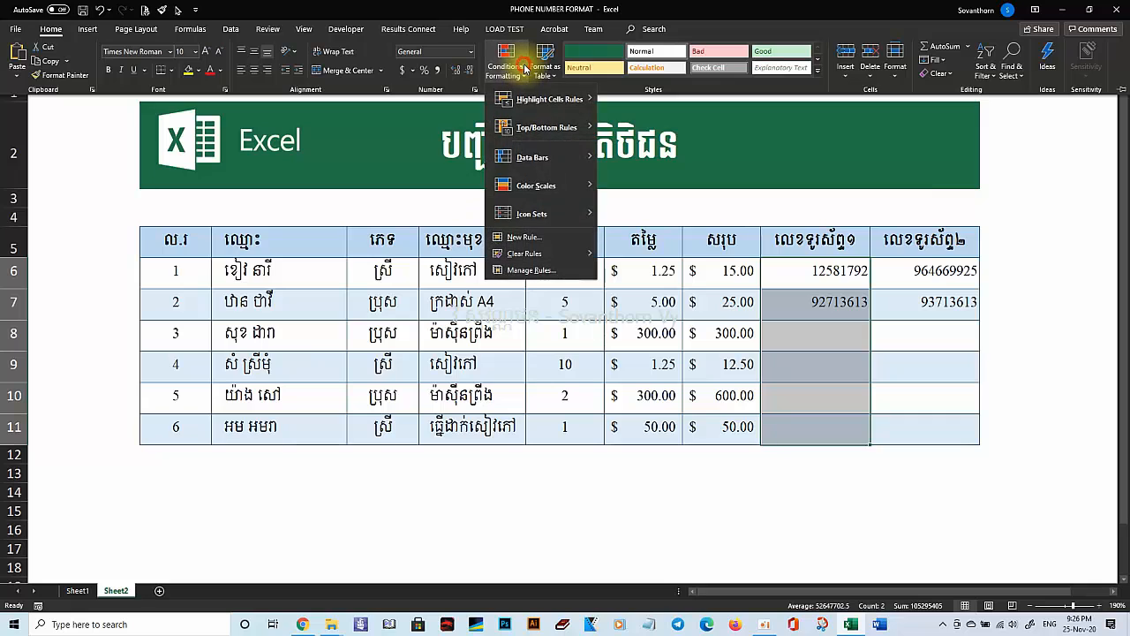
pyautogui.click(517, 240)
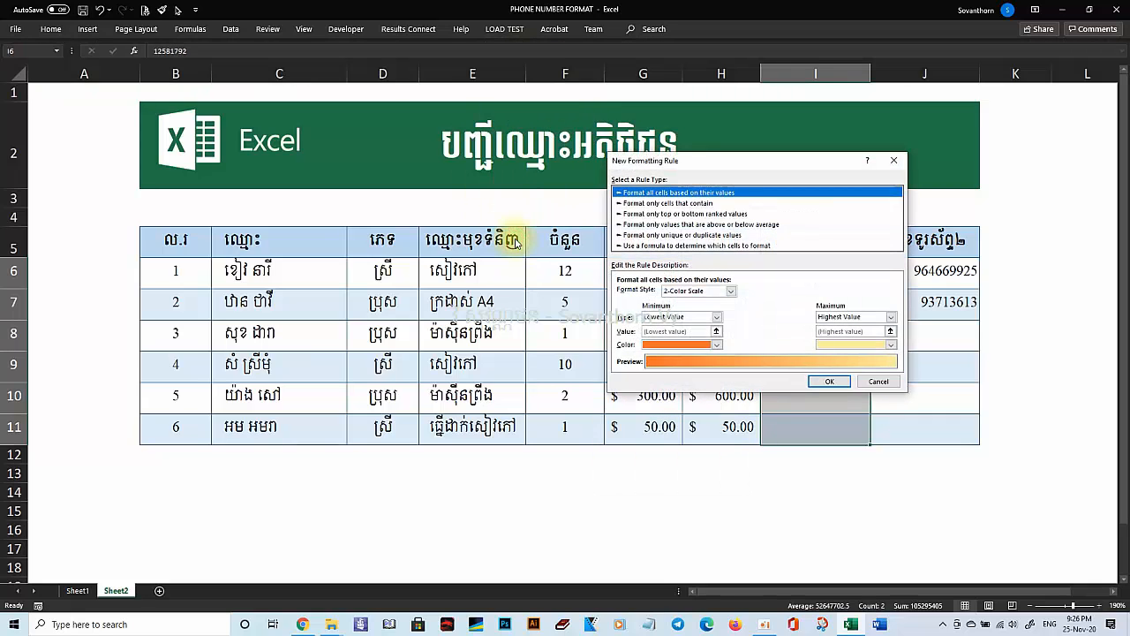
pyautogui.click(645, 246)
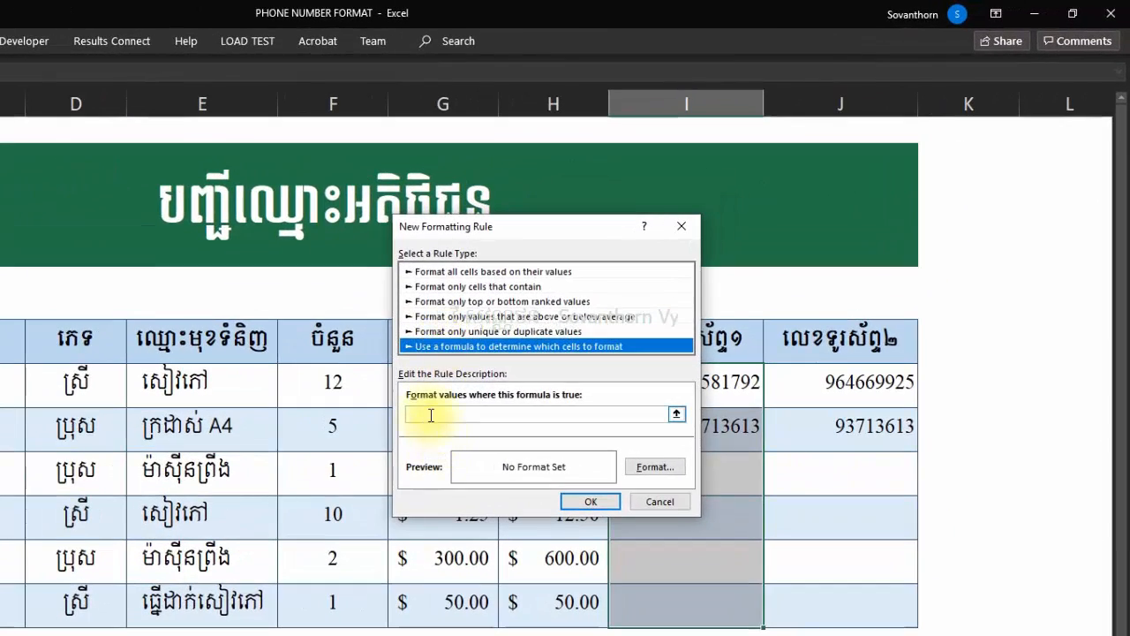
# Write the rule condition =LEN(I6)=8 using a relative I6 reference.
pyautogui.click(478, 387)
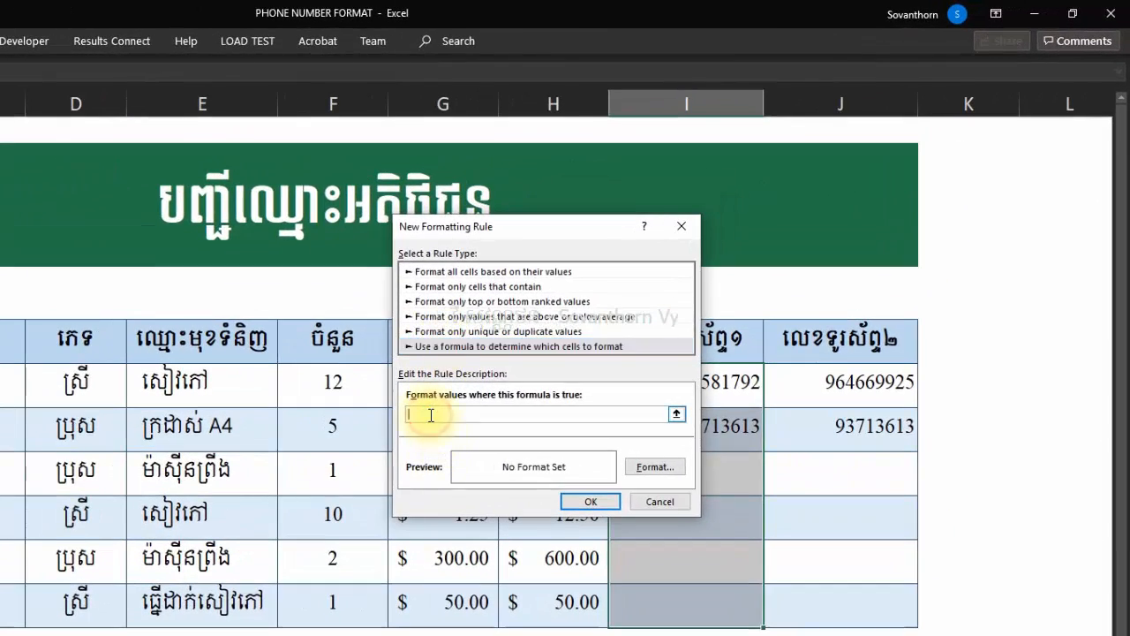
pyautogui.write('=LEN')
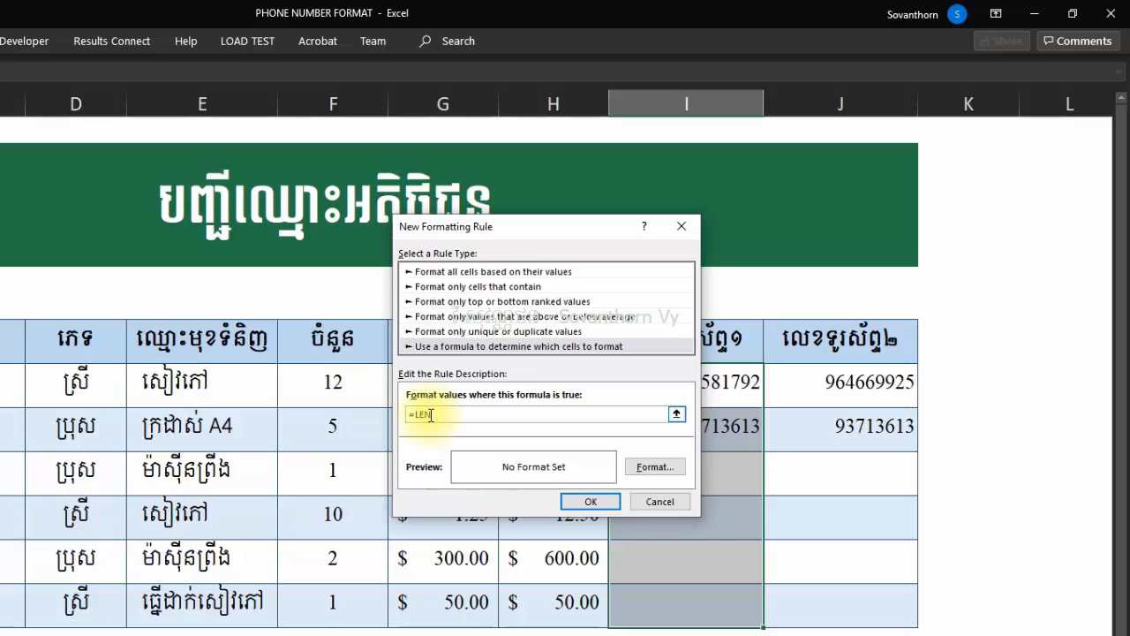
pyautogui.write('(')
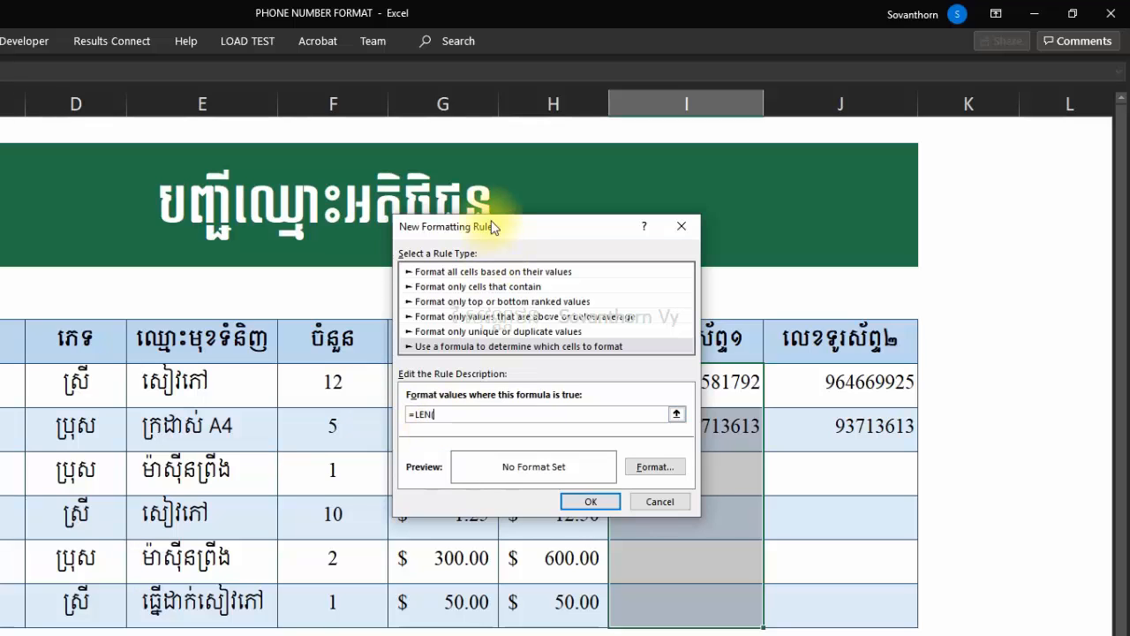
pyautogui.moveTo(495, 224); pyautogui.dragTo(315, 324)
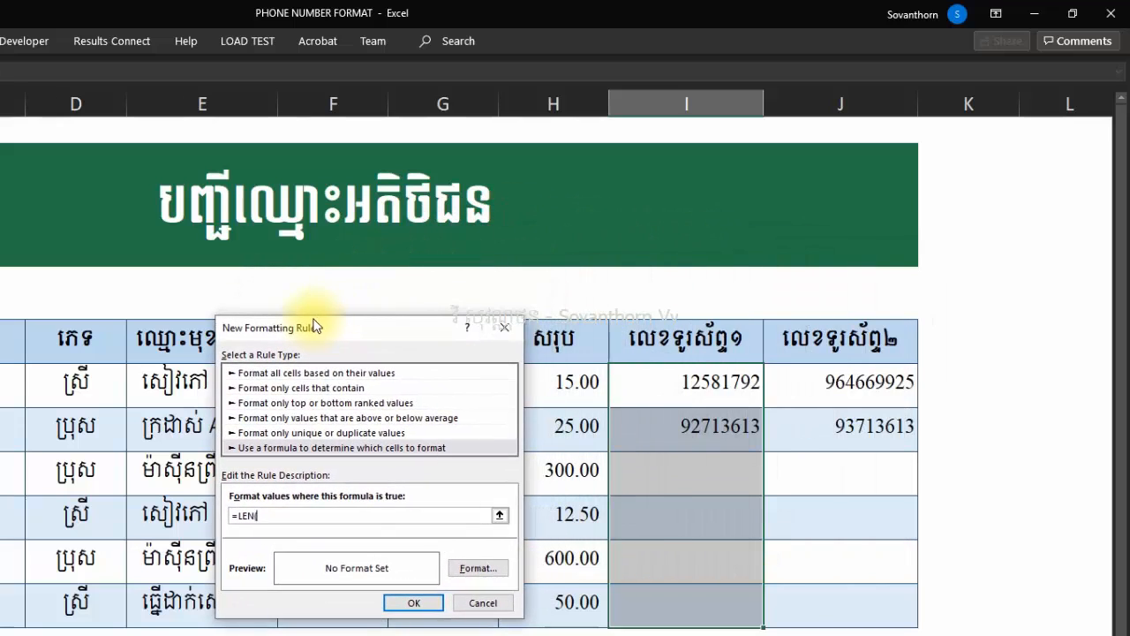
pyautogui.click(668, 378)
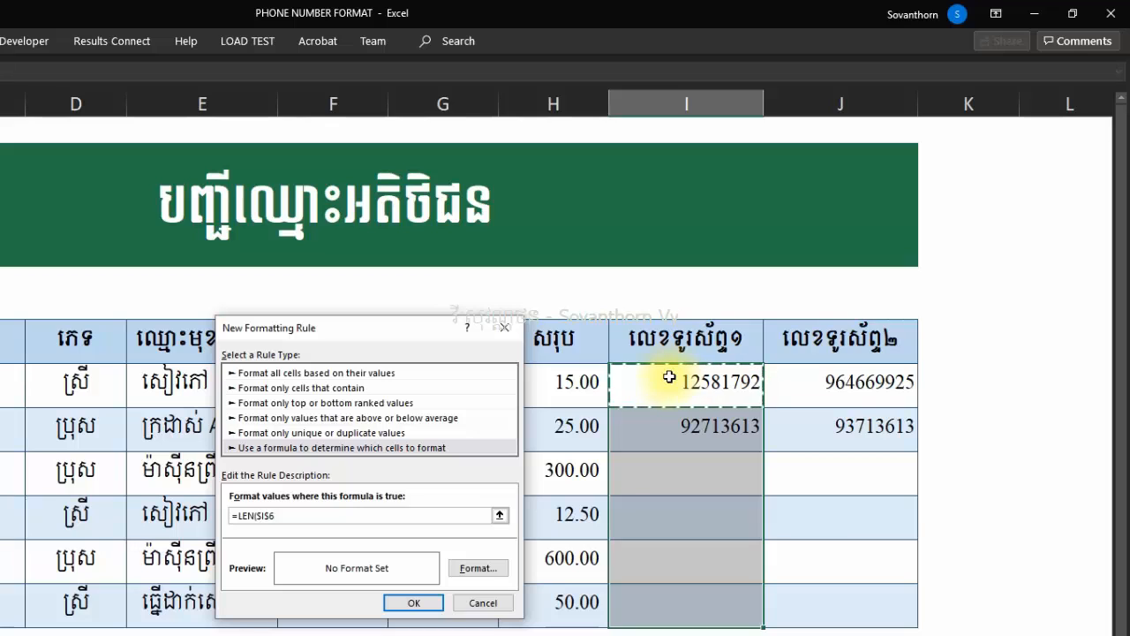
pyautogui.press('F4')
pyautogui.press('F4')
pyautogui.press('F4')
pyautogui.write('=8')
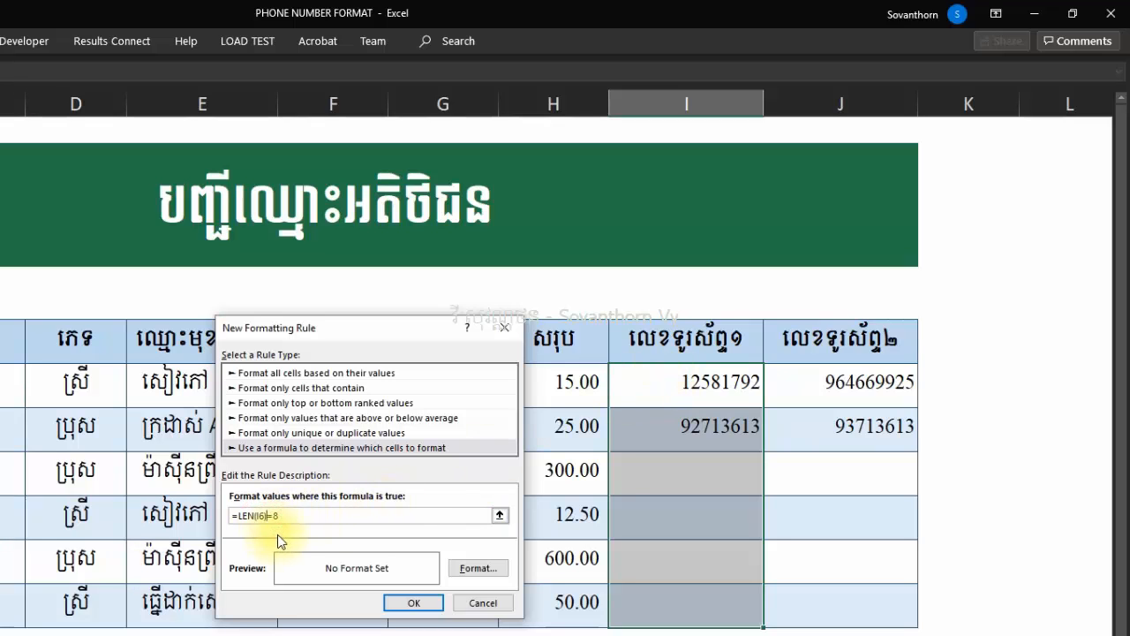
# Give the rule custom number format 000 000 000 and apply it to column I.
pyautogui.click(454, 568)
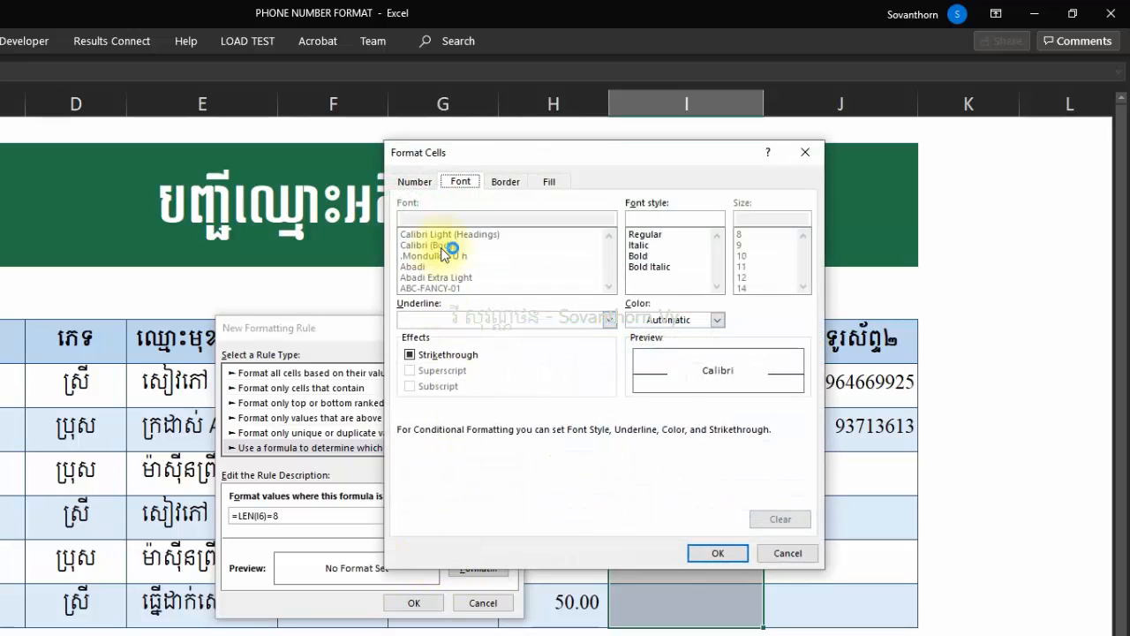
pyautogui.click(408, 181)
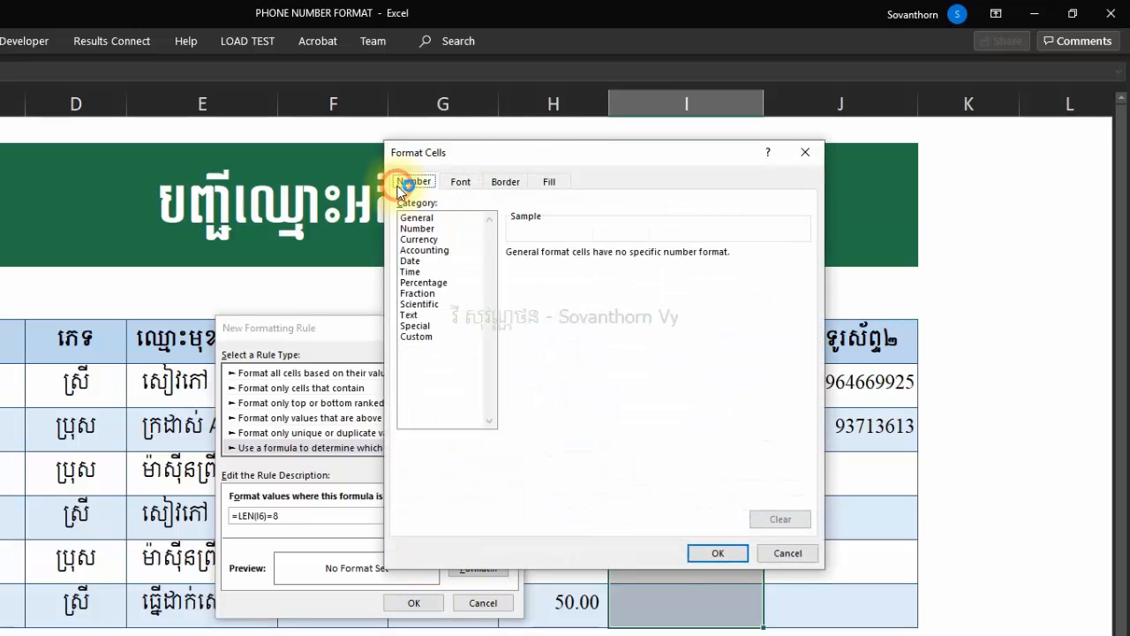
pyautogui.click(416, 336)
pyautogui.click(547, 266)
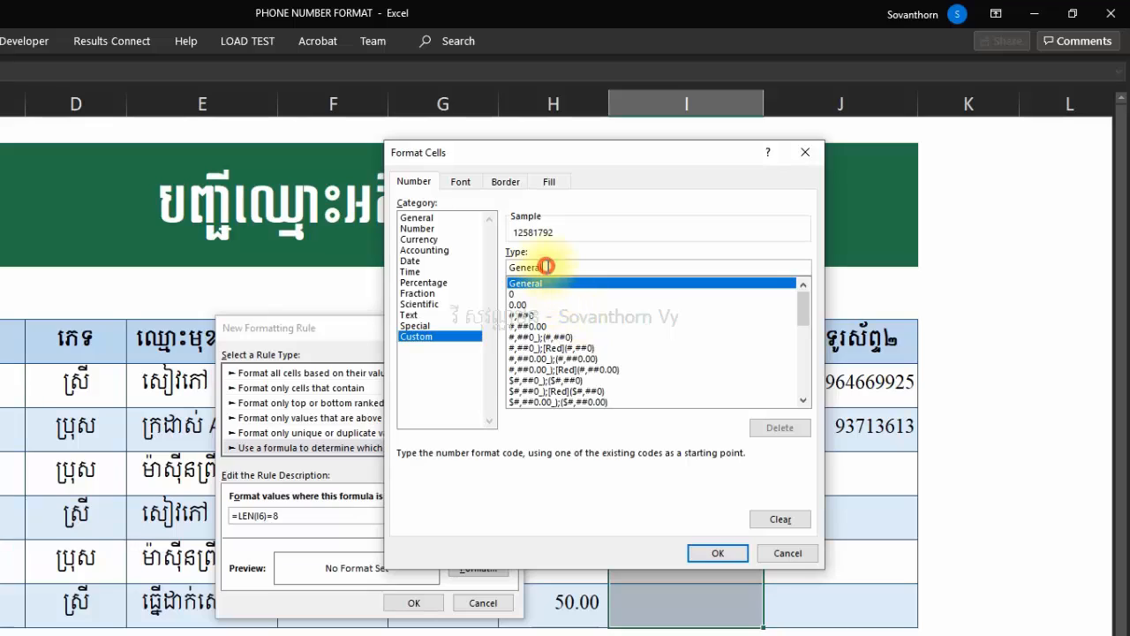
pyautogui.moveTo(547, 266); pyautogui.dragTo(485, 267)
pyautogui.write('000 ')
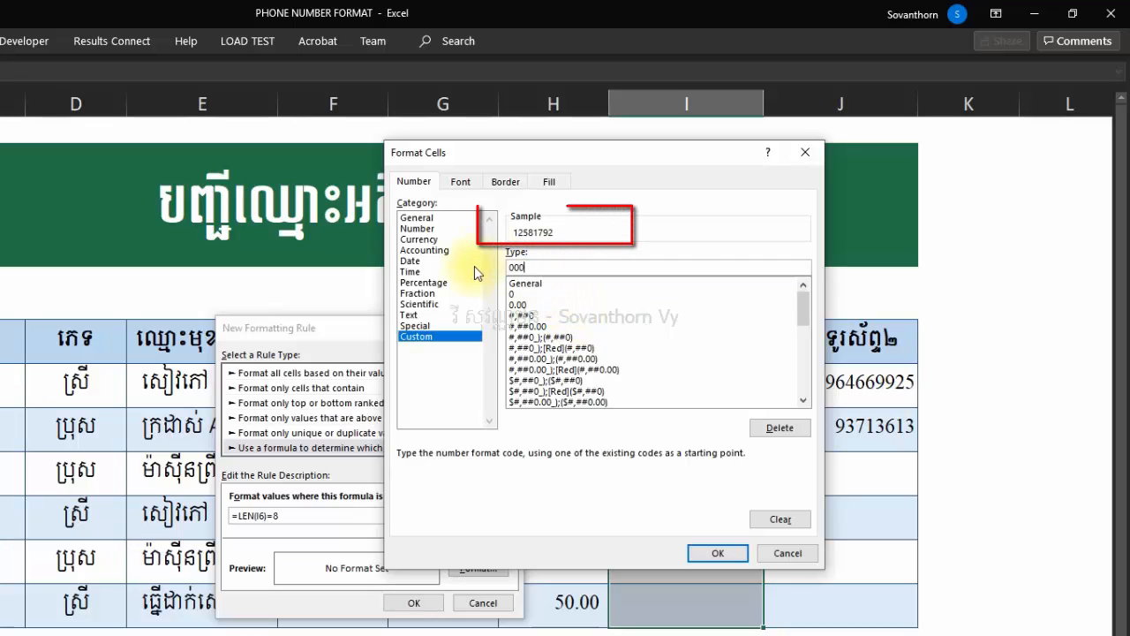
pyautogui.write('000 000')
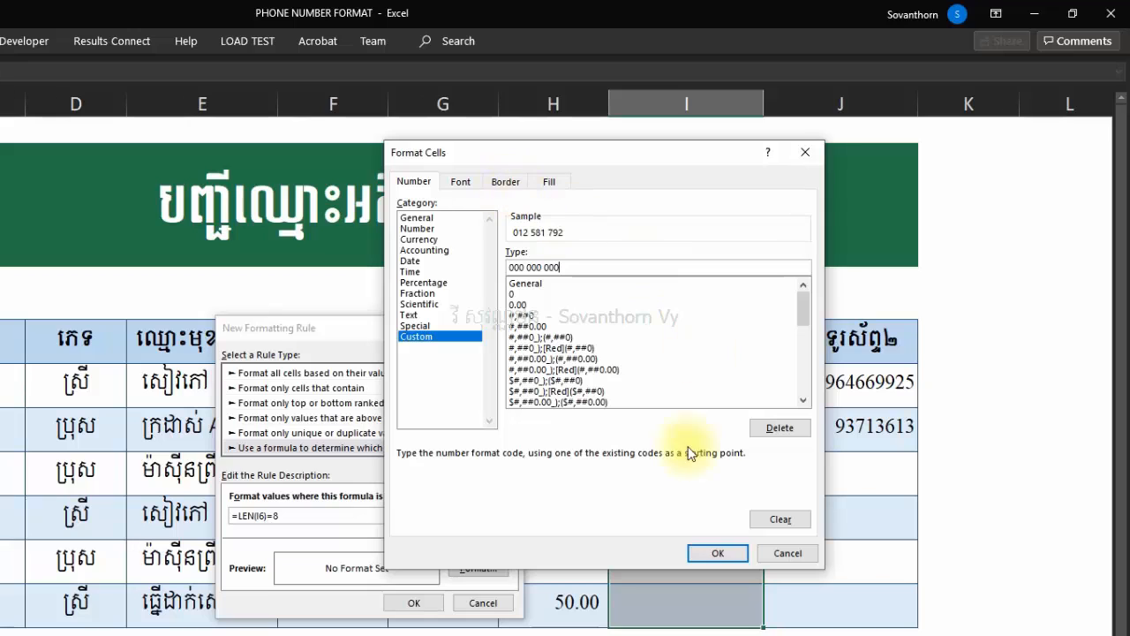
pyautogui.click(731, 558)
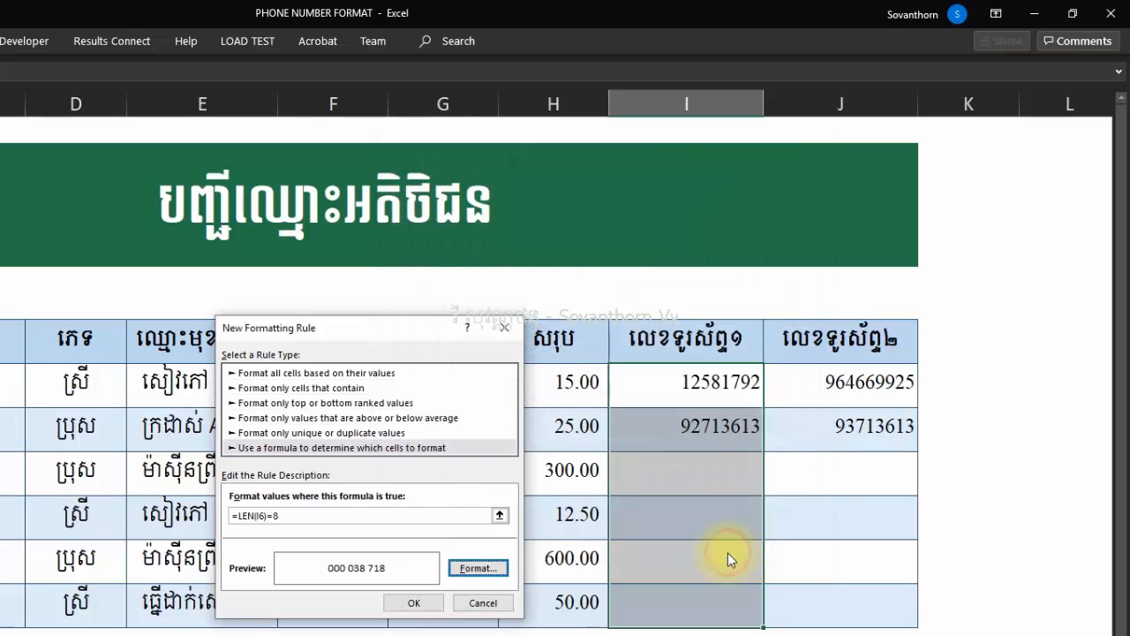
pyautogui.click(408, 602)
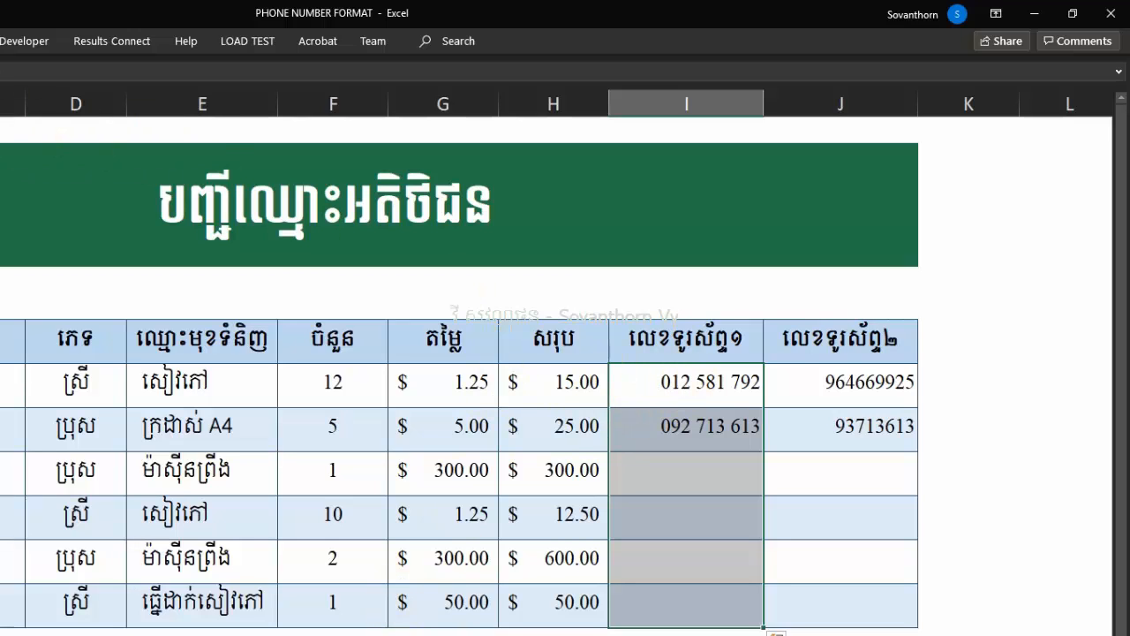
# Start a second formula rule for column I with condition =LEN(I6)=9.
pyautogui.click(2, 41)
pyautogui.click(248, 106)
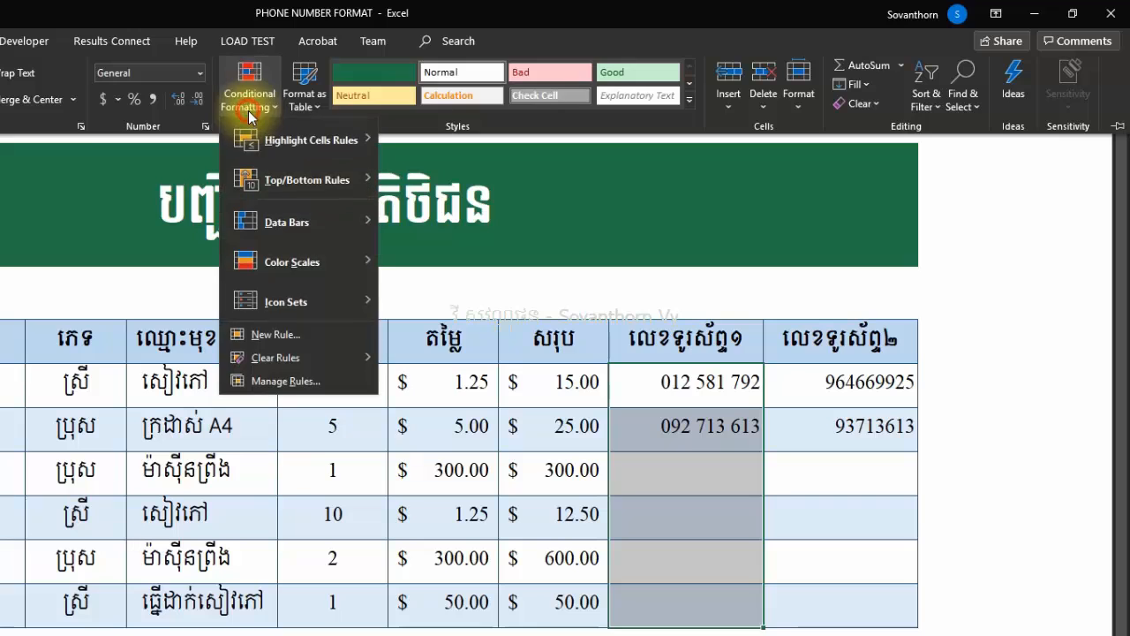
pyautogui.click(286, 334)
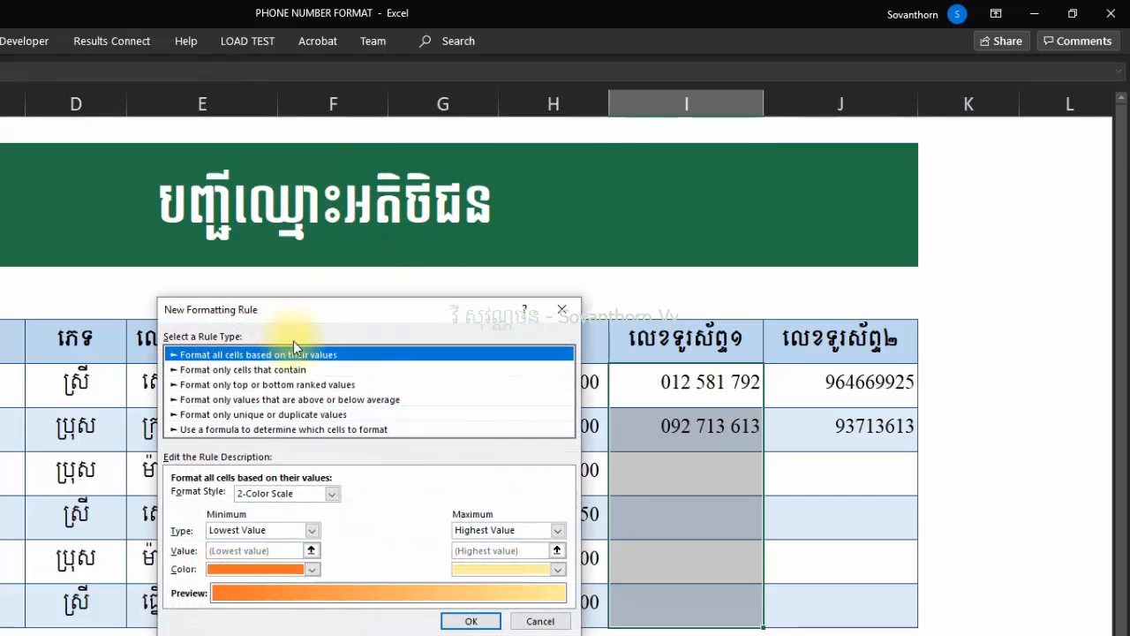
pyautogui.click(228, 429)
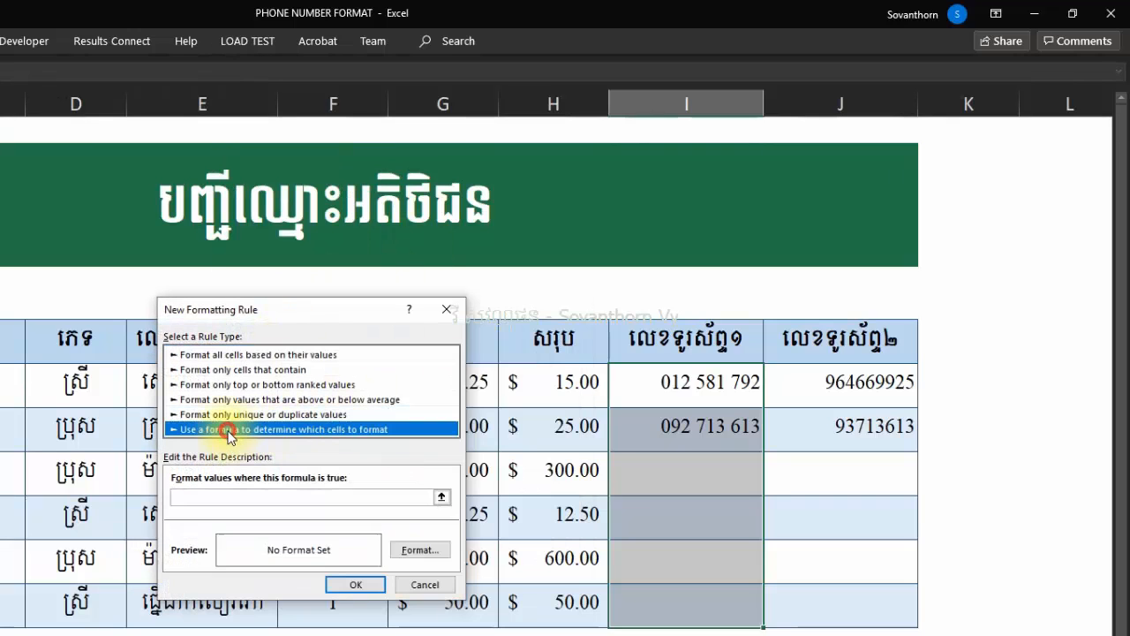
pyautogui.click(222, 497)
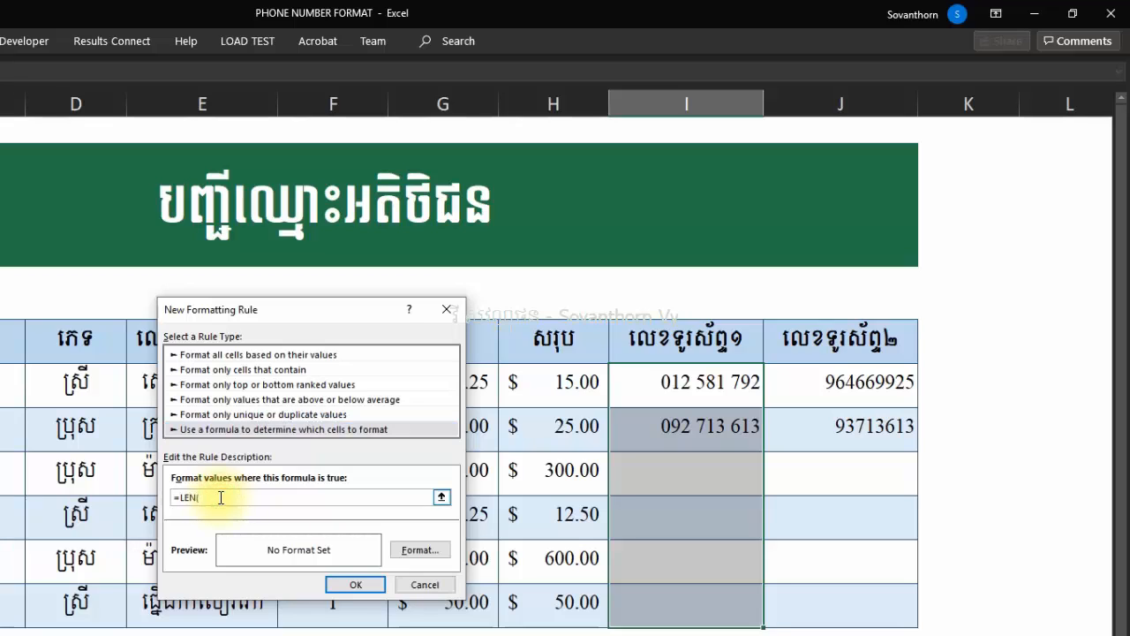
pyautogui.write('=LEN(')
pyautogui.click(736, 386)
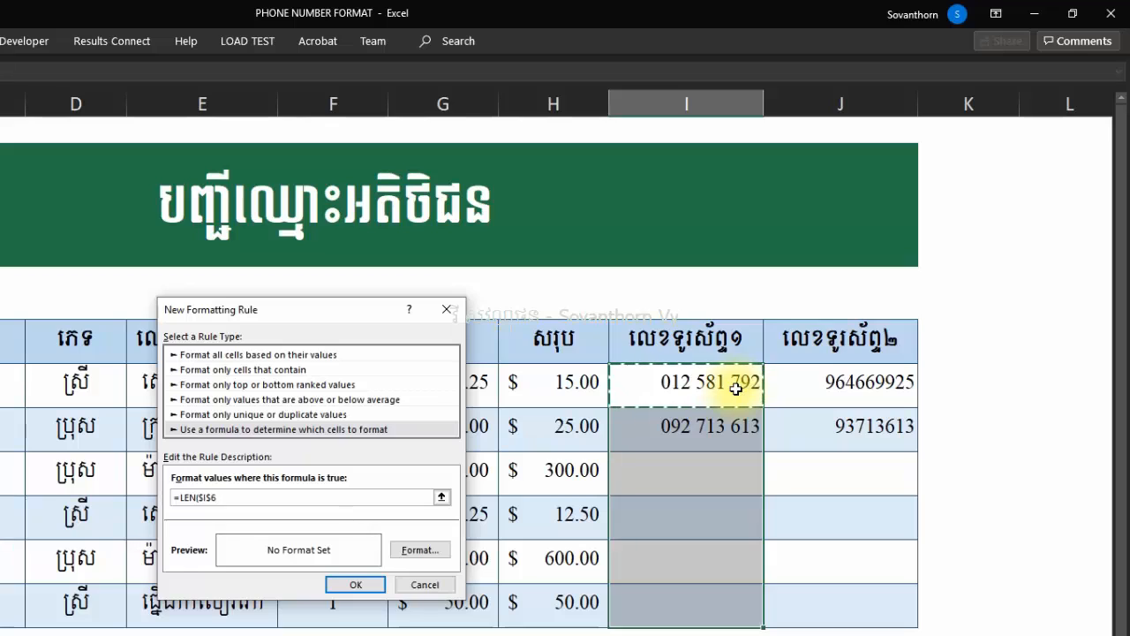
pyautogui.press('F4')
pyautogui.press('F4')
pyautogui.press('F4')
pyautogui.write(')=9')
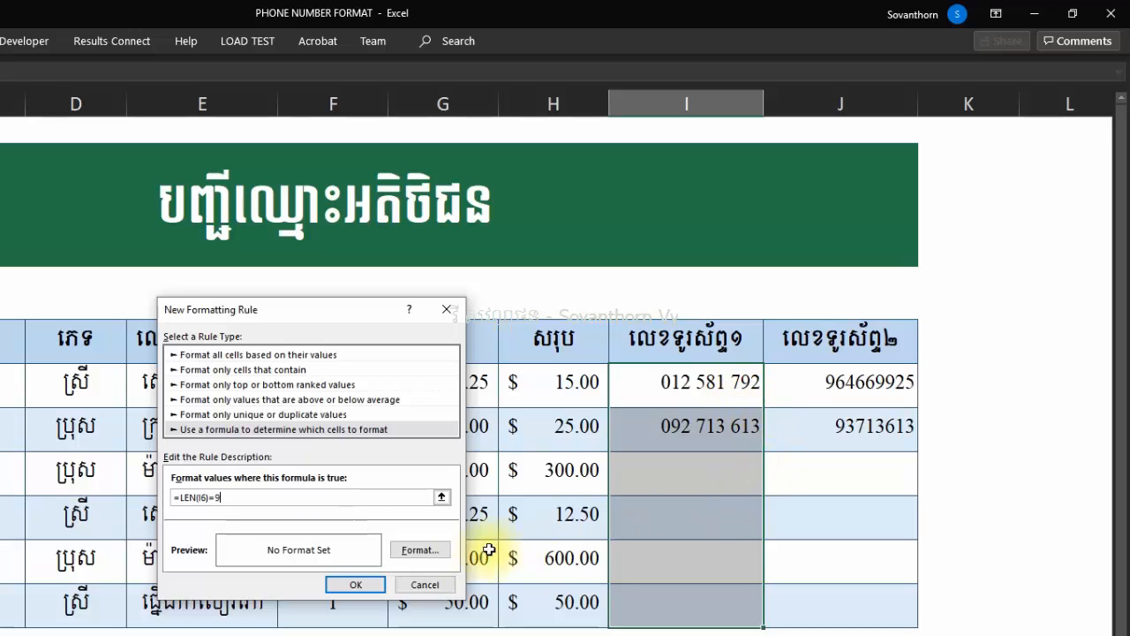
pyautogui.click(420, 552)
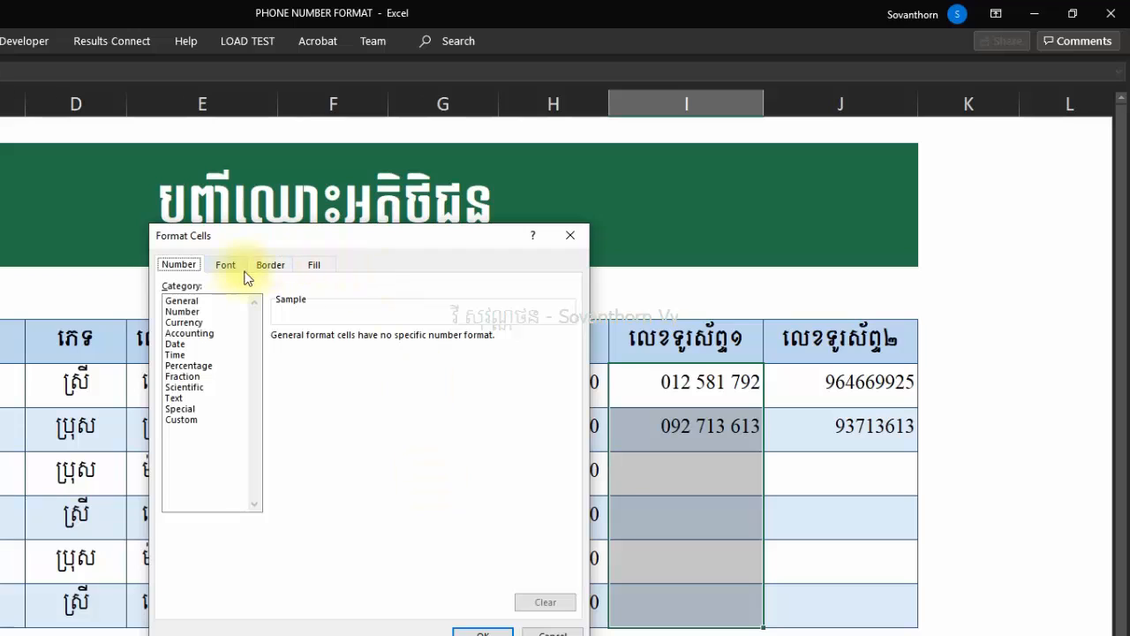
pyautogui.click(177, 420)
pyautogui.doubleClick(316, 348)
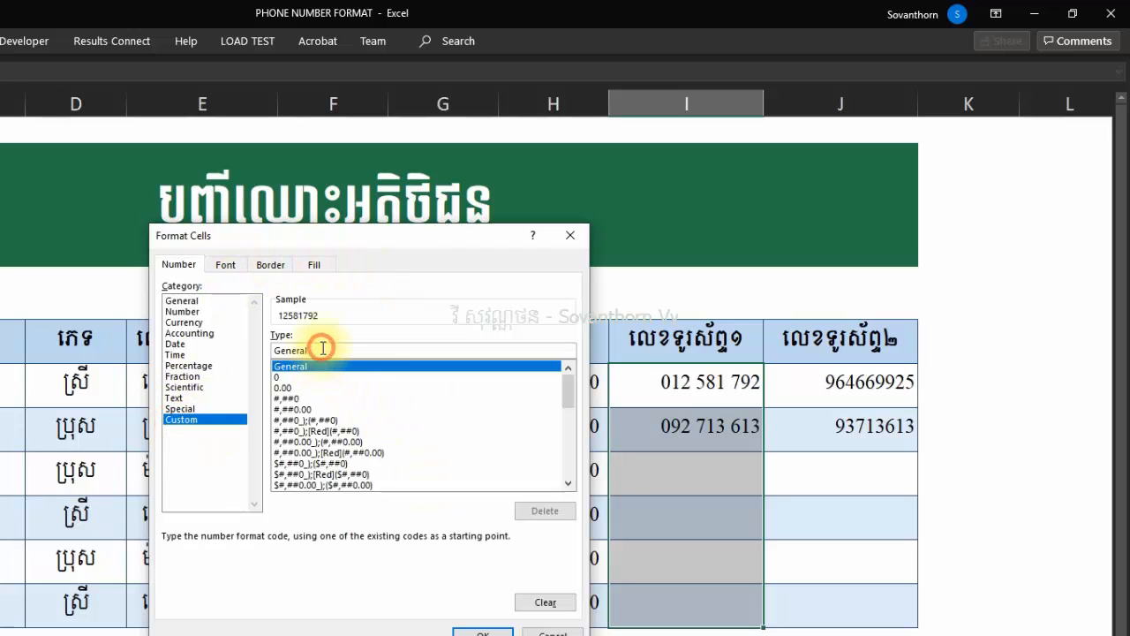
pyautogui.write('000')
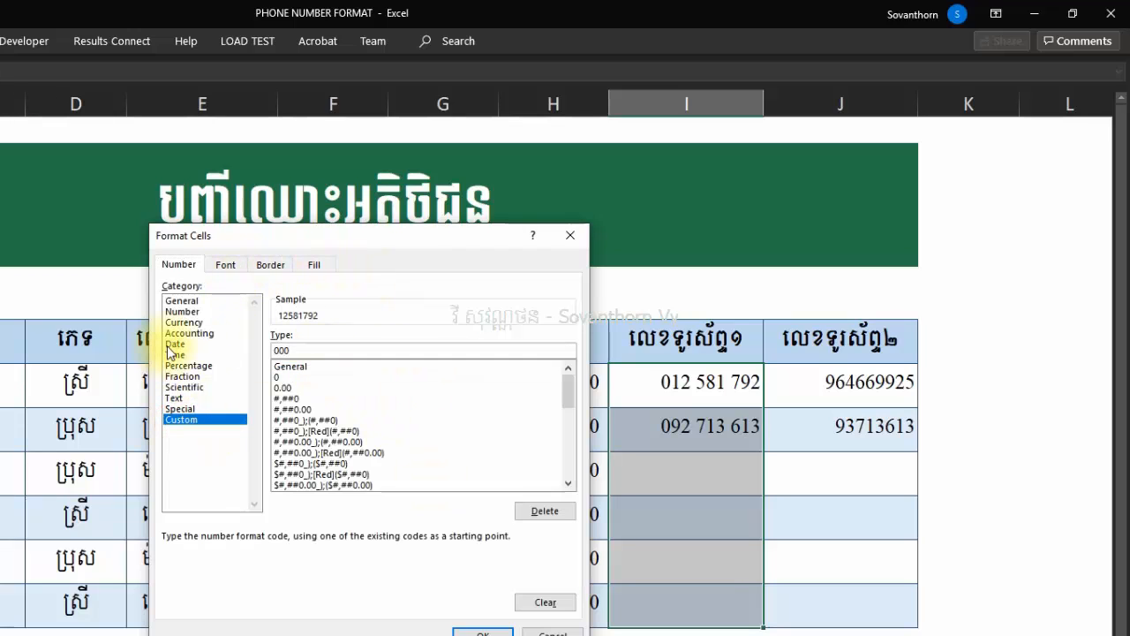
pyautogui.write(' 000')
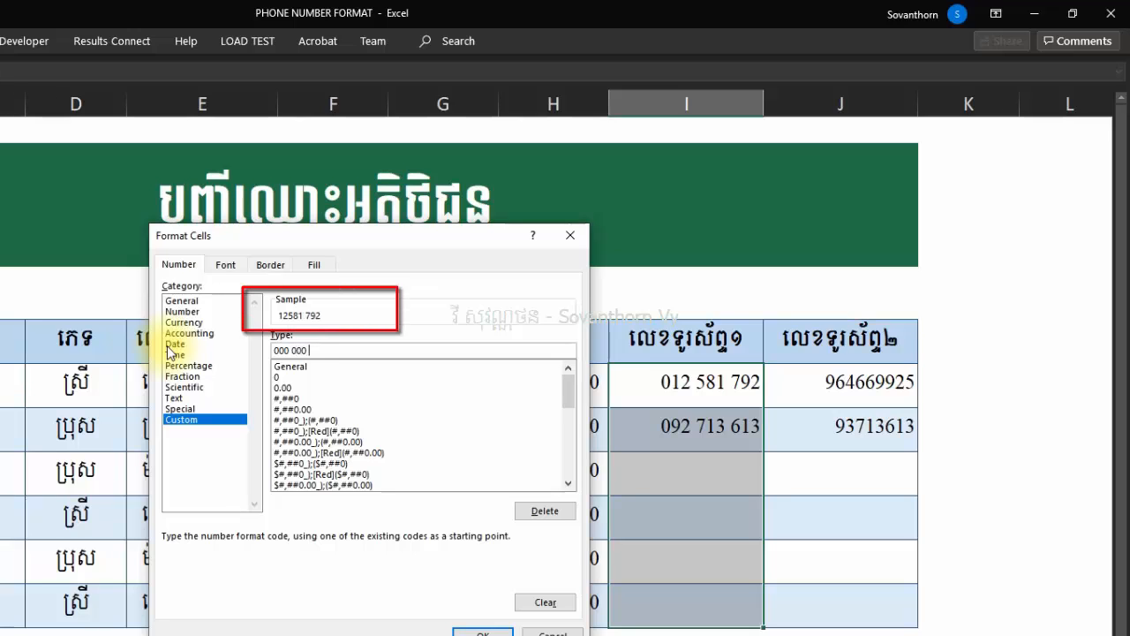
pyautogui.write(' 0000')
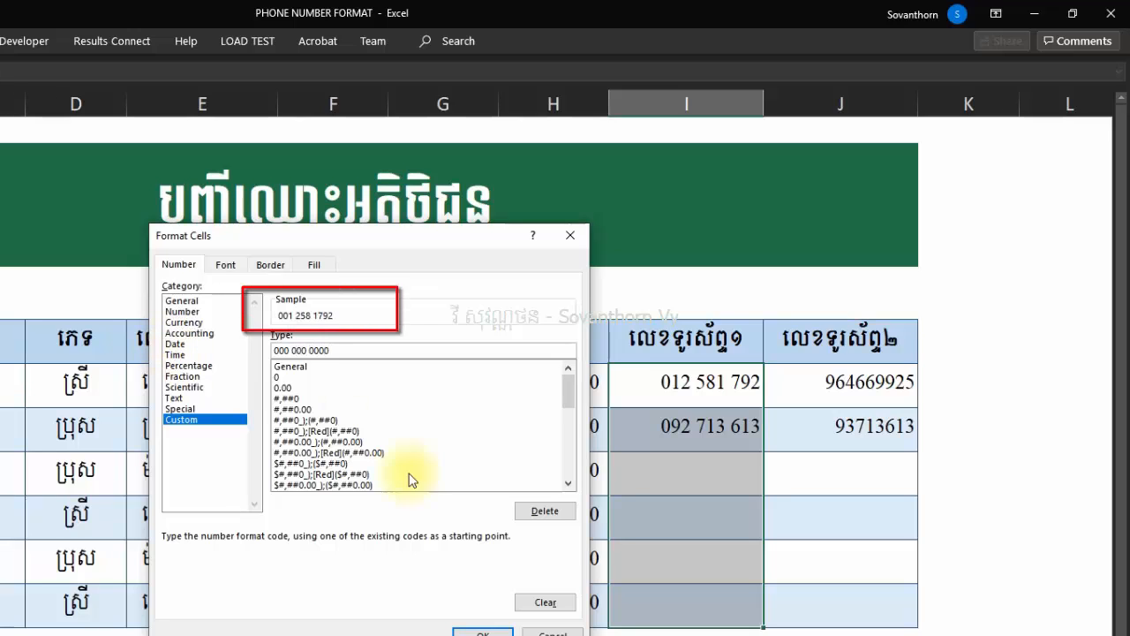
pyautogui.click(483, 632)
pyautogui.click(372, 587)
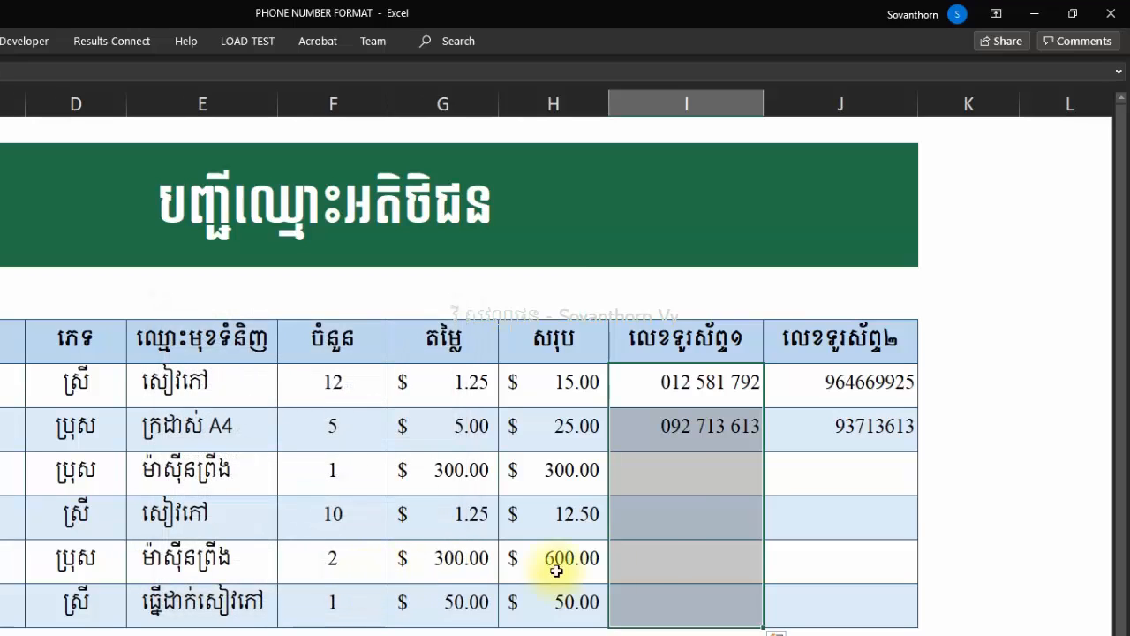
# Enter the third customer's 10-digit phone number in I8 to test the 9-digit rule.
pyautogui.click(676, 474)
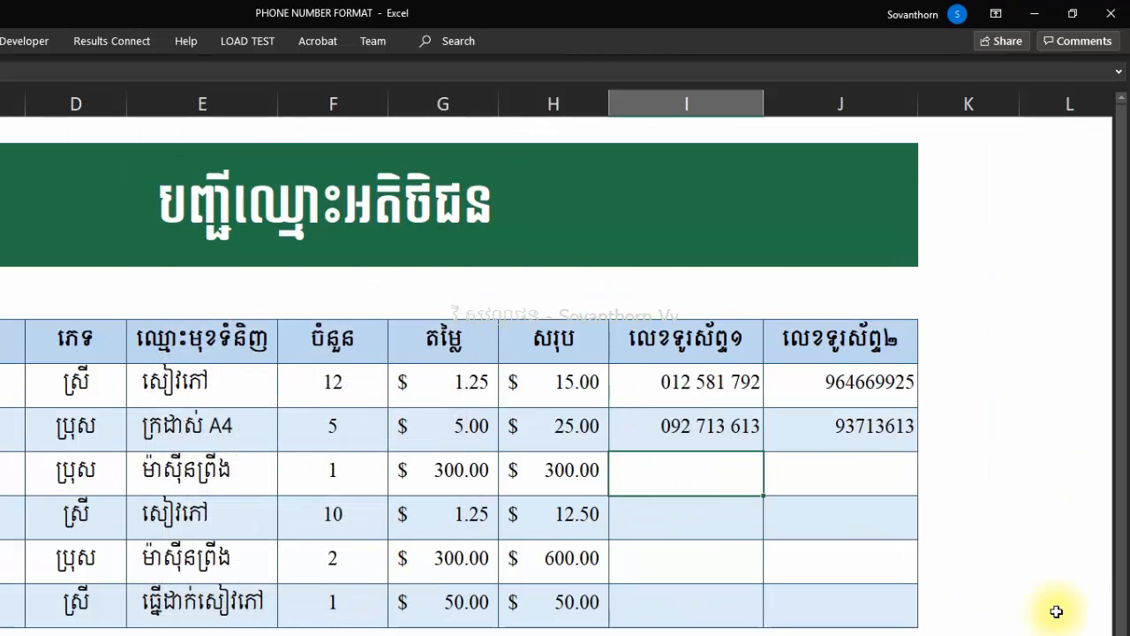
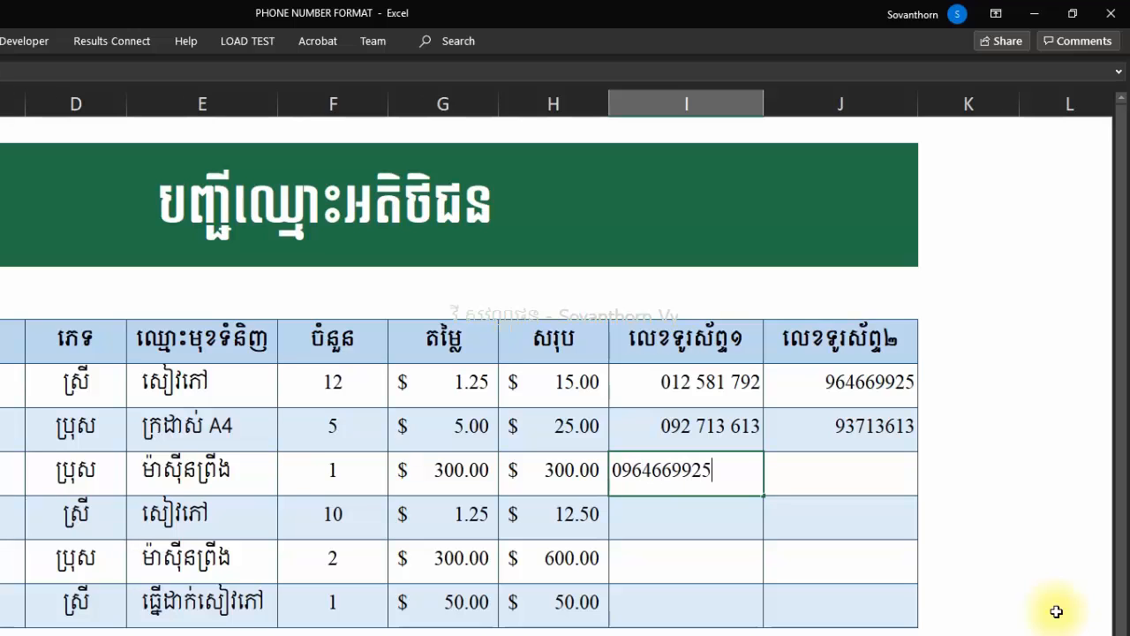
pyautogui.press('Return')
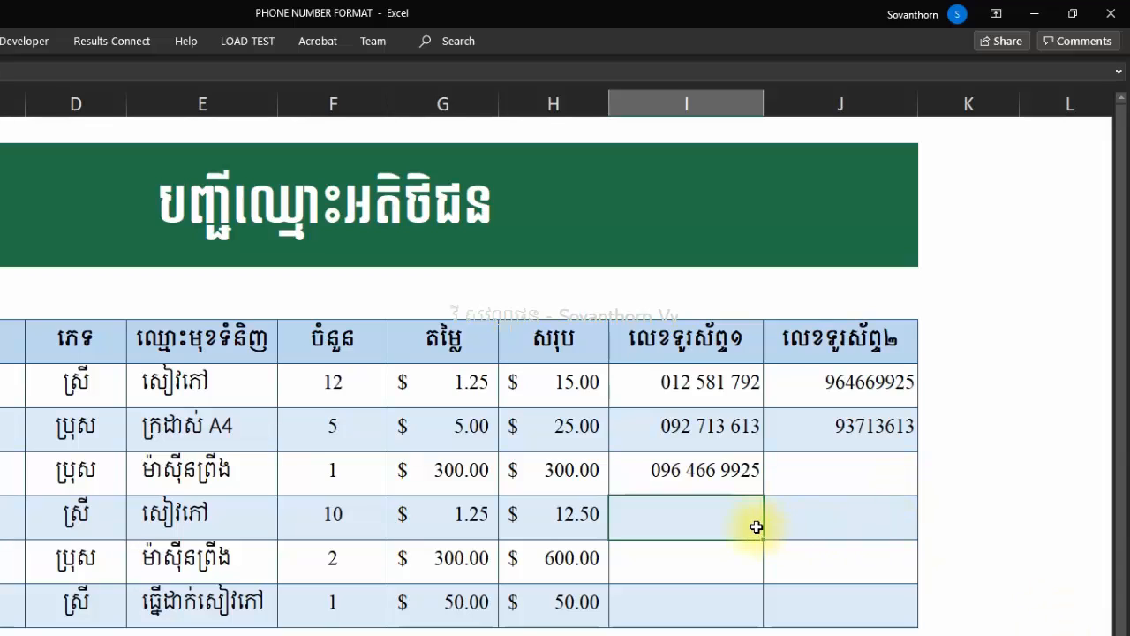
# Select the phone number cells in column J.
pyautogui.click(850, 389)
pyautogui.moveTo(850, 389); pyautogui.dragTo(853, 598)
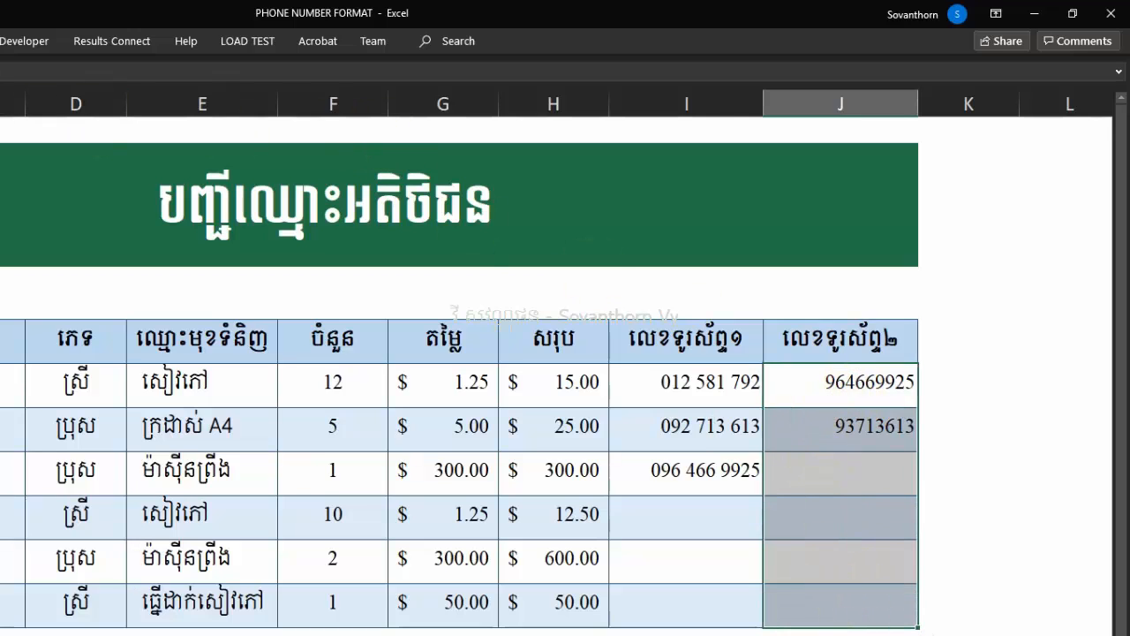
pyautogui.hotkey('alt', 'h')
# Create a formula rule for column J with condition =LEN(J6)=8.
pyautogui.click(249, 84)
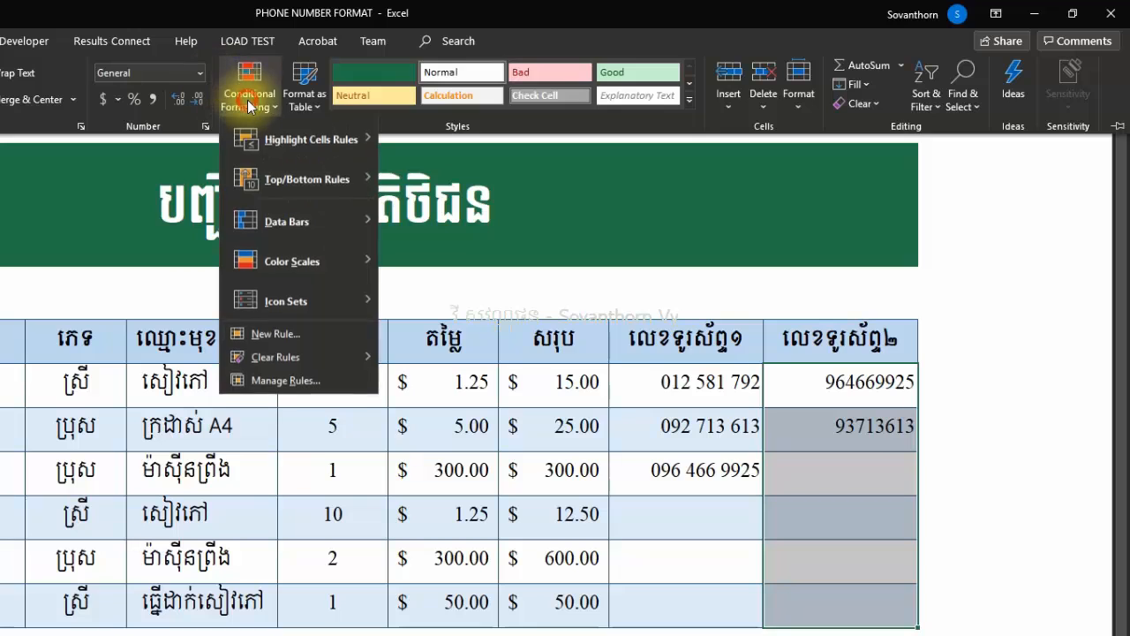
pyautogui.click(269, 334)
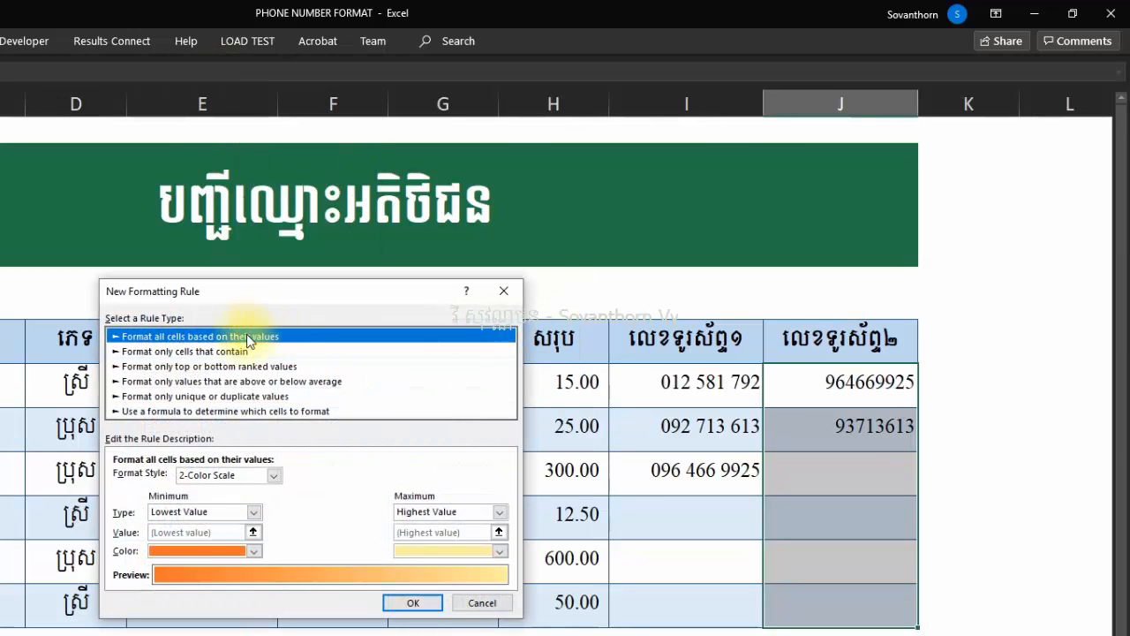
pyautogui.click(176, 411)
pyautogui.click(153, 476)
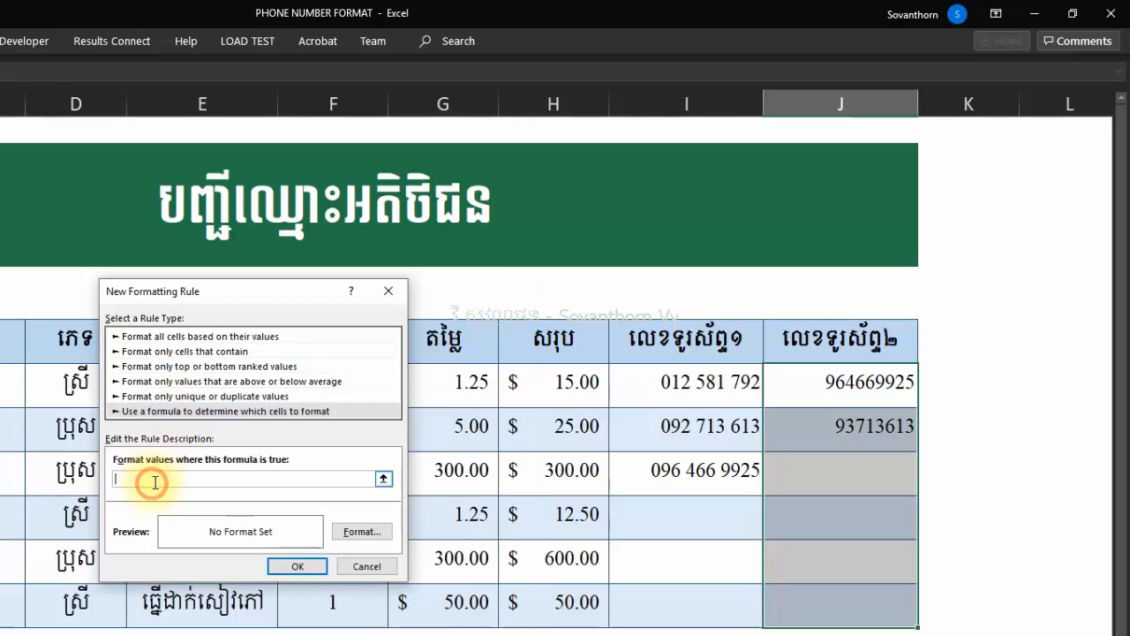
pyautogui.write('=LEN')
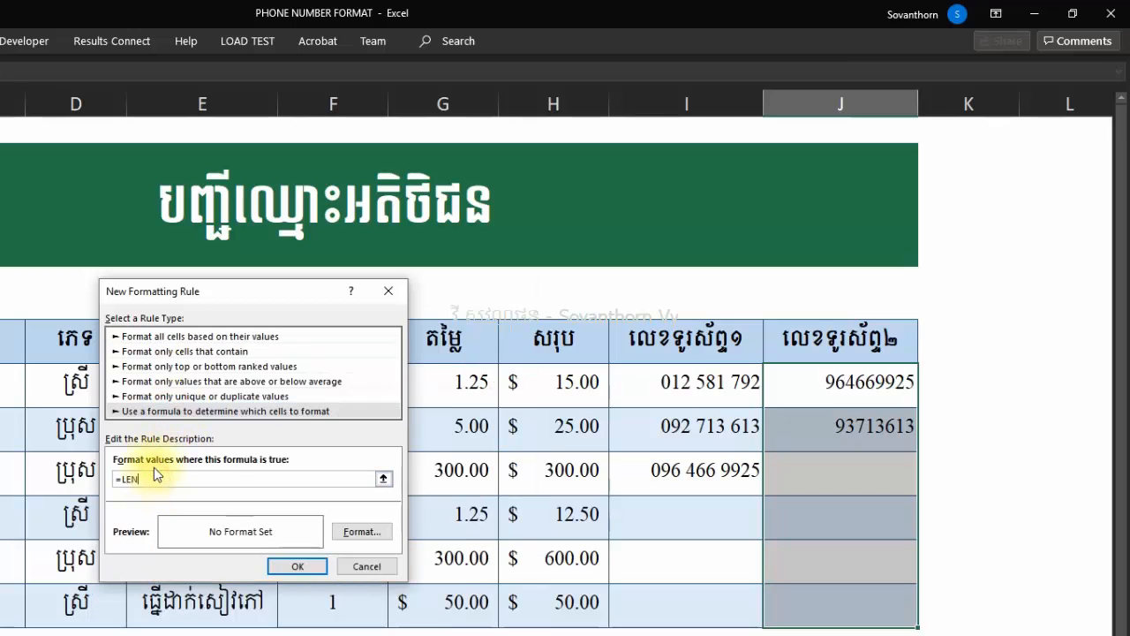
pyautogui.write('(')
pyautogui.click(831, 389)
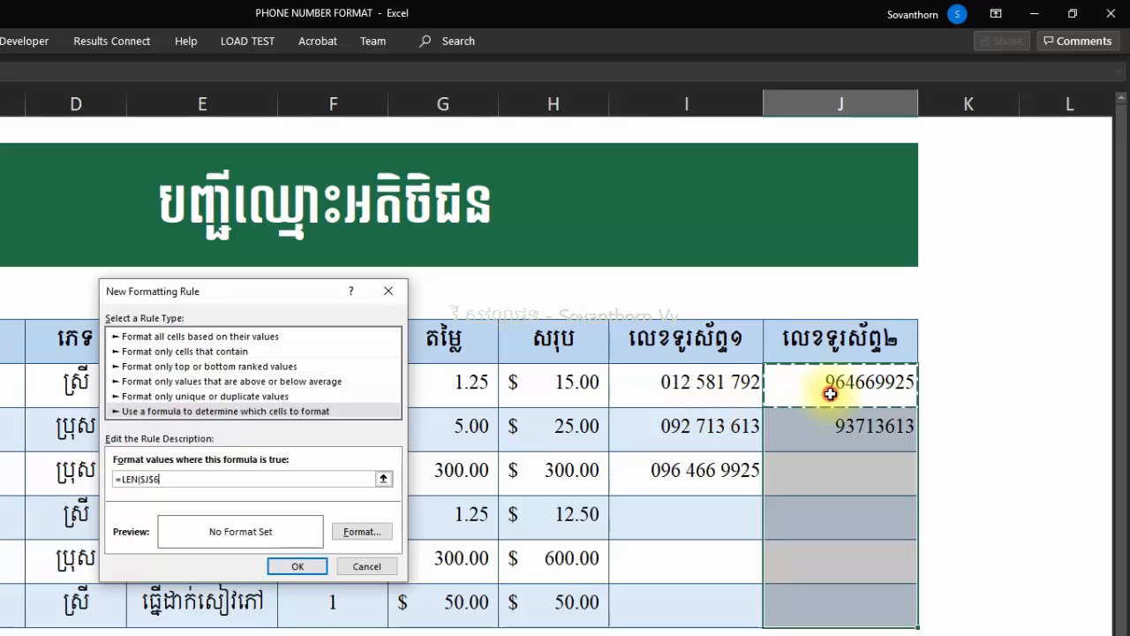
pyautogui.press('F4')
pyautogui.press('F4')
pyautogui.press('F4')
pyautogui.write(')')
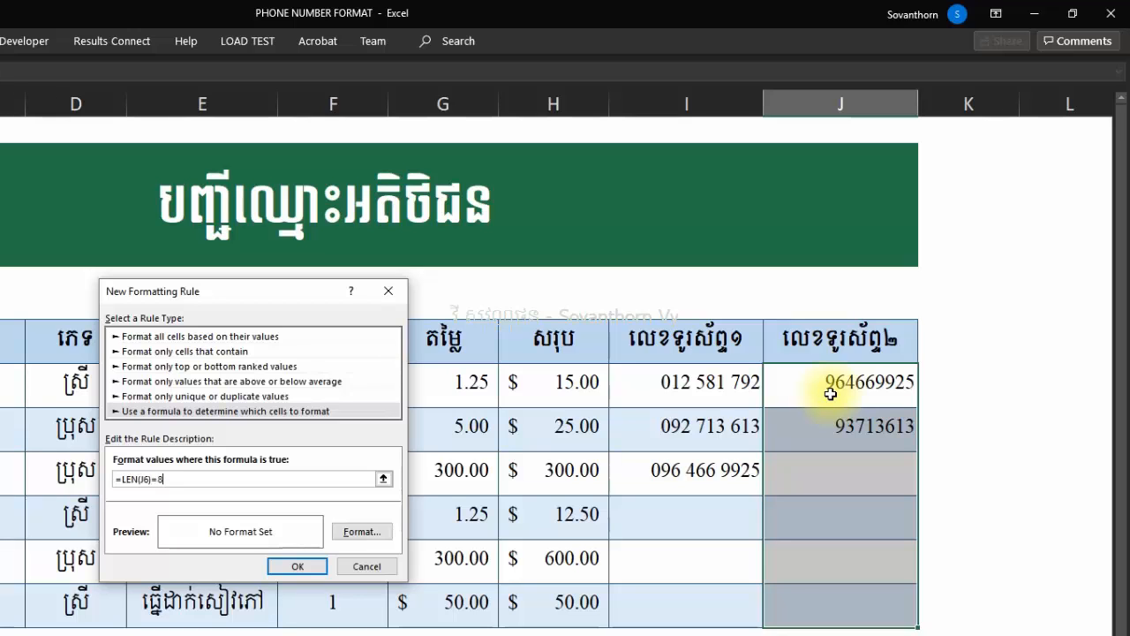
pyautogui.write('=8')
pyautogui.click(362, 532)
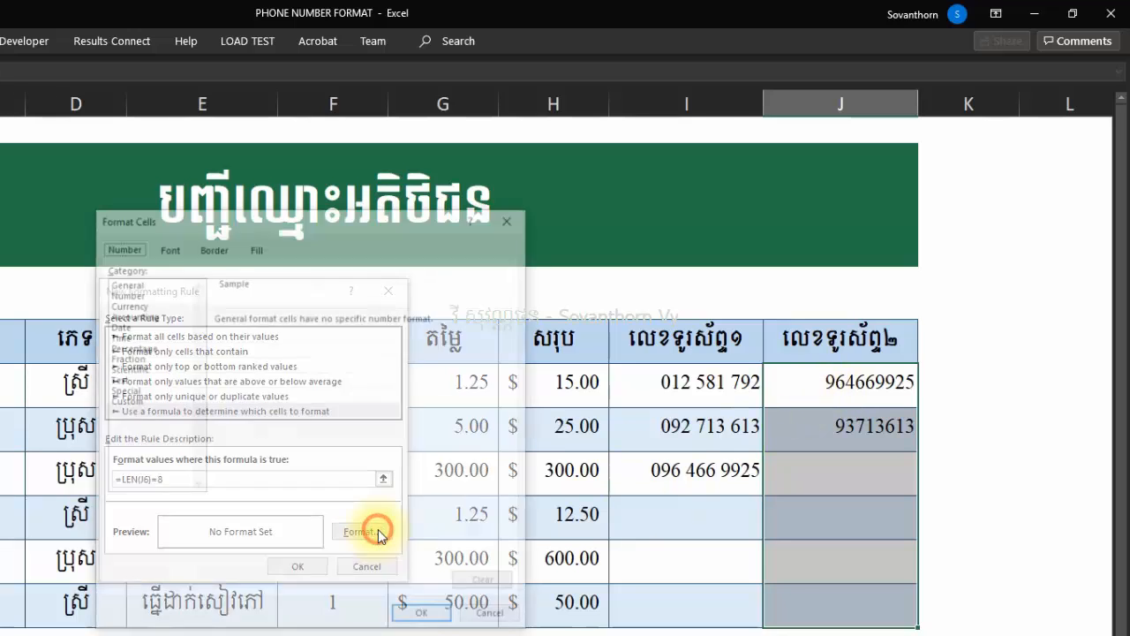
pyautogui.click(120, 401)
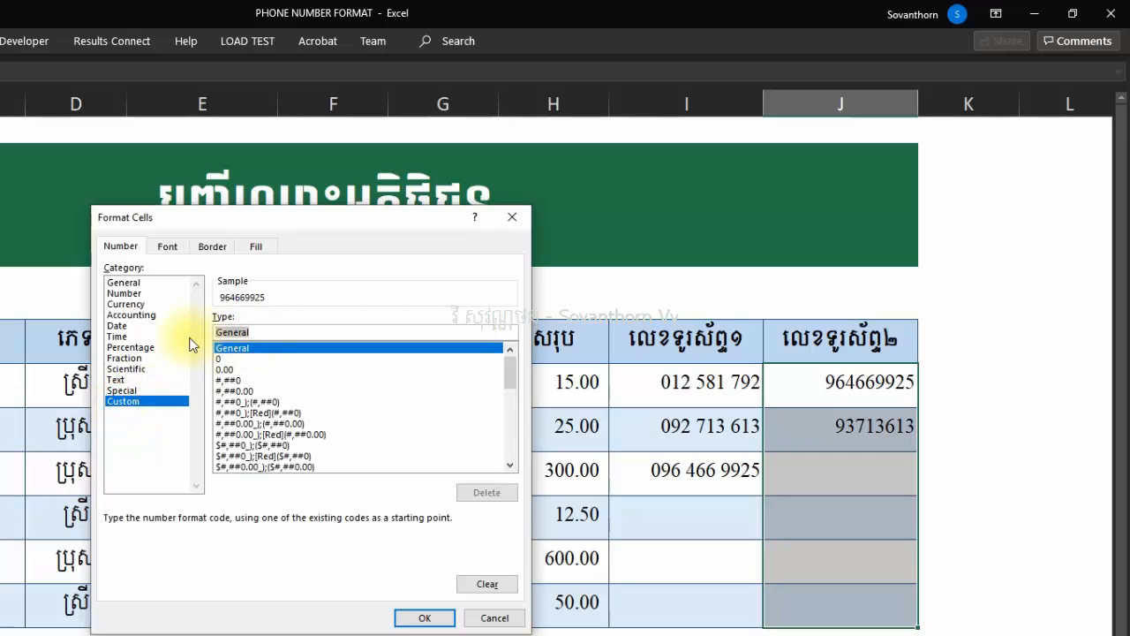
pyautogui.write('(+')
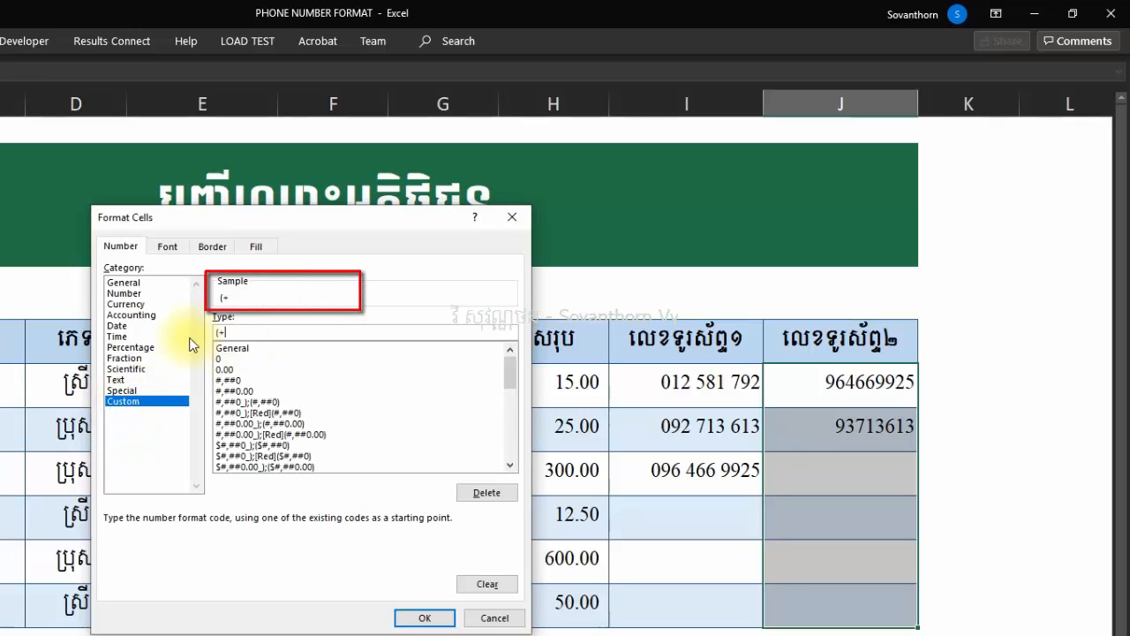
pyautogui.write('855) 00')
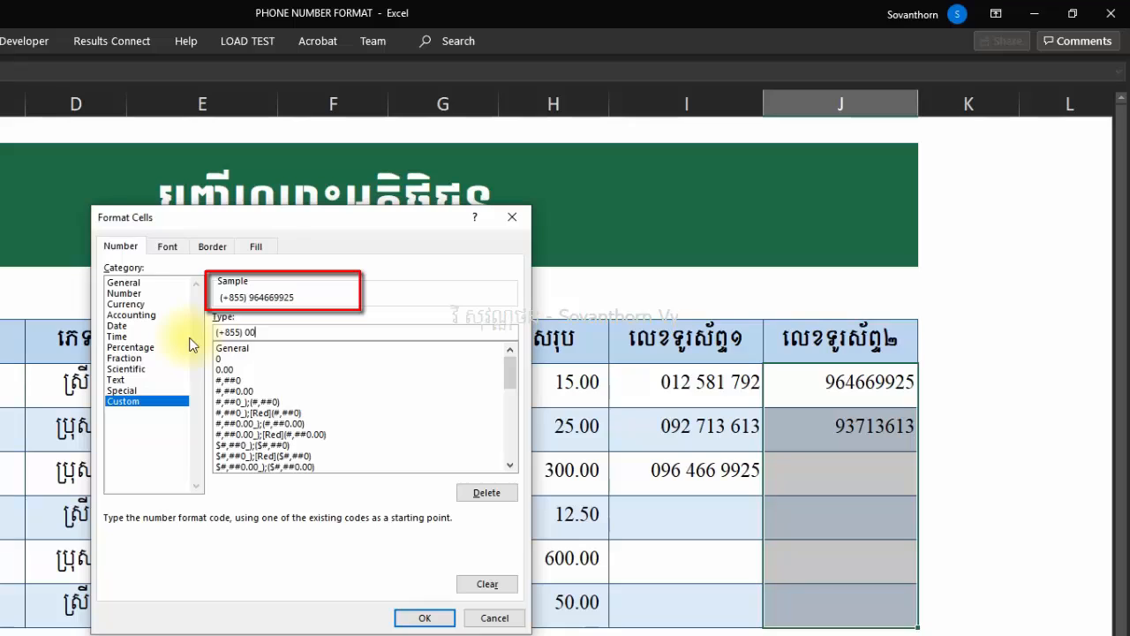
pyautogui.write(' 000 000')
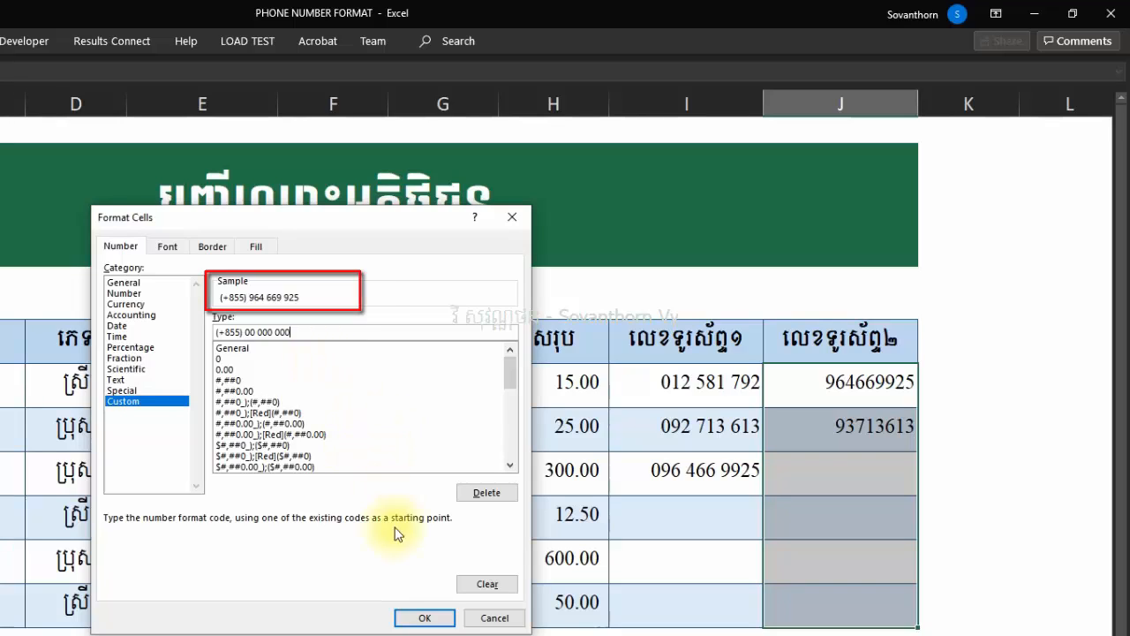
pyautogui.click(419, 617)
pyautogui.click(300, 566)
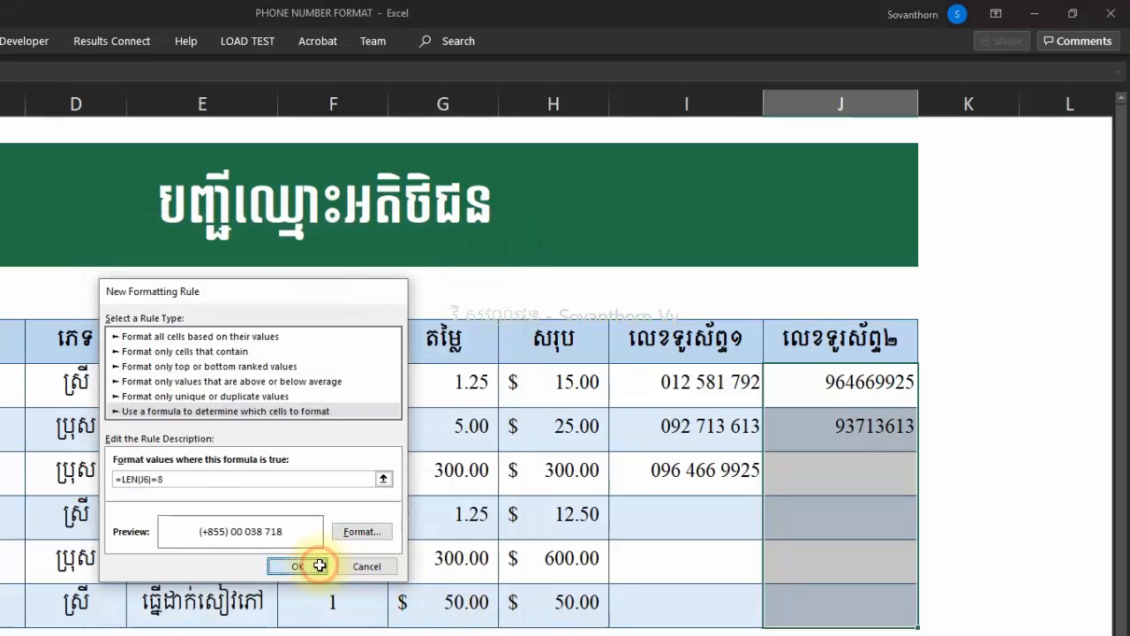
# Widen column J so the prefixed numbers fit.
pyautogui.moveTo(920, 104); pyautogui.dragTo(928, 110)
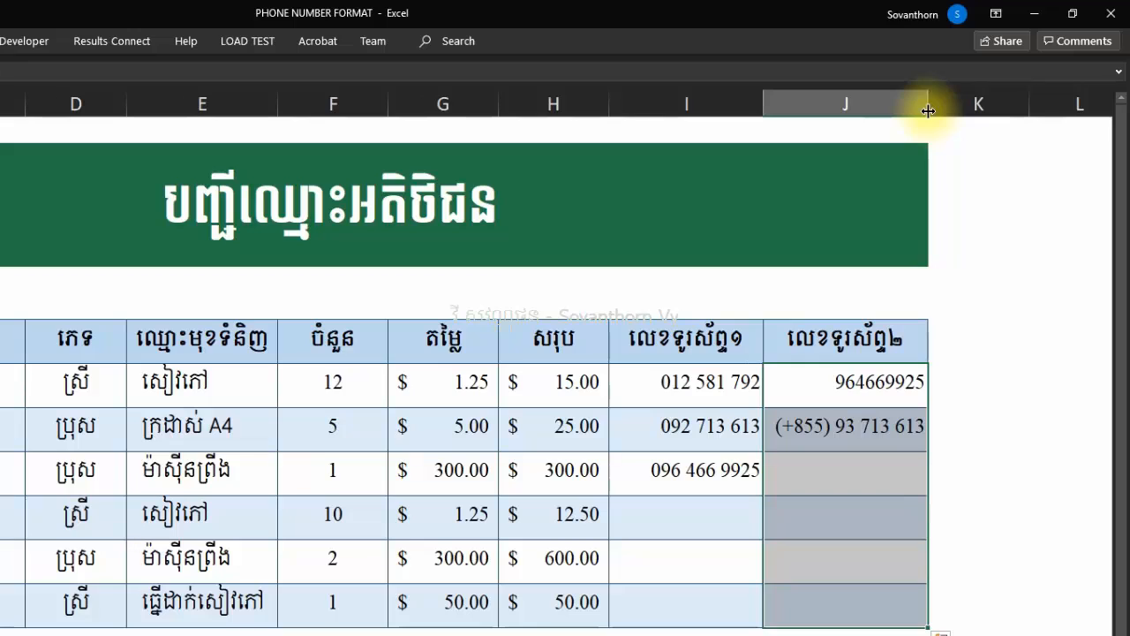
pyautogui.moveTo(928, 104); pyautogui.dragTo(938, 105)
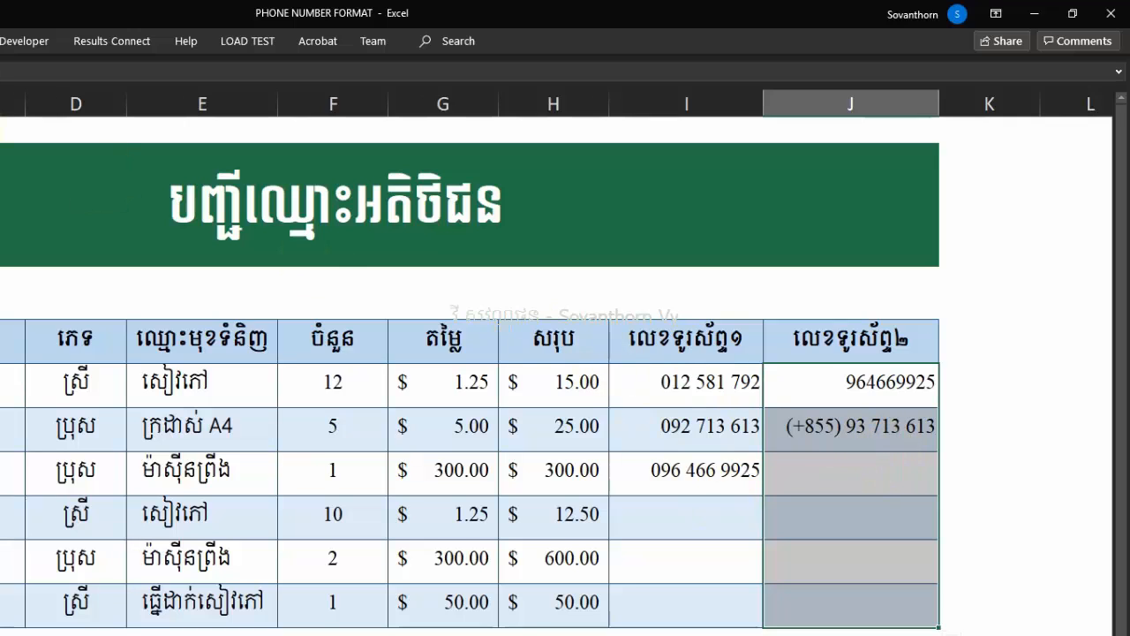
pyautogui.hotkey('alt', 'h')
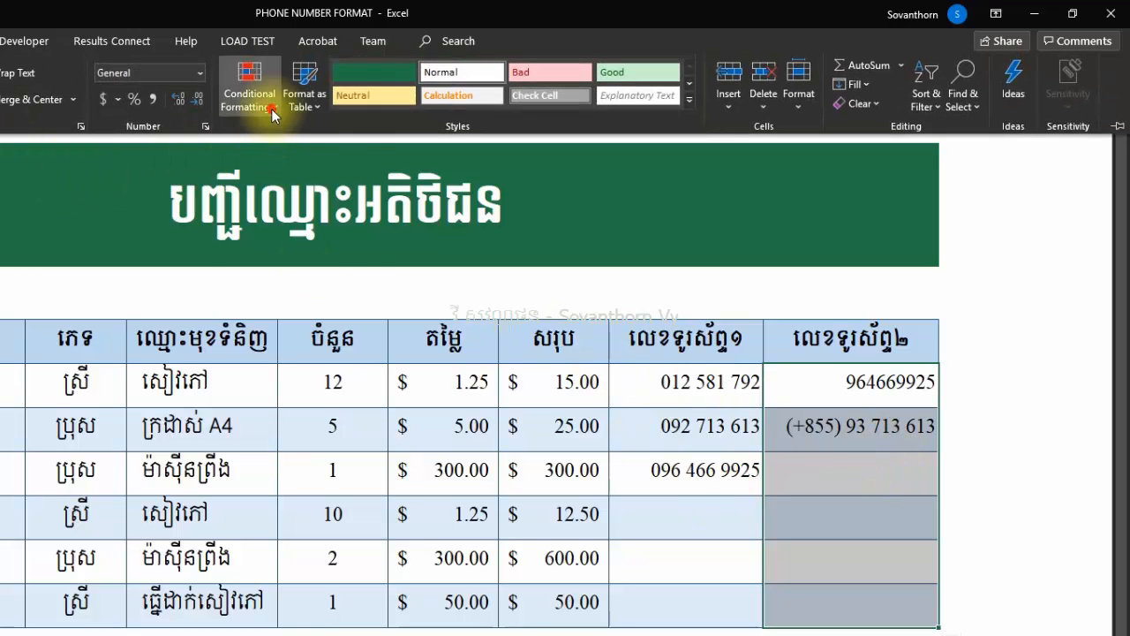
# Add another column J formula rule with condition =LEN(J6)=9 and open its format settings.
pyautogui.click(251, 93)
pyautogui.click(275, 332)
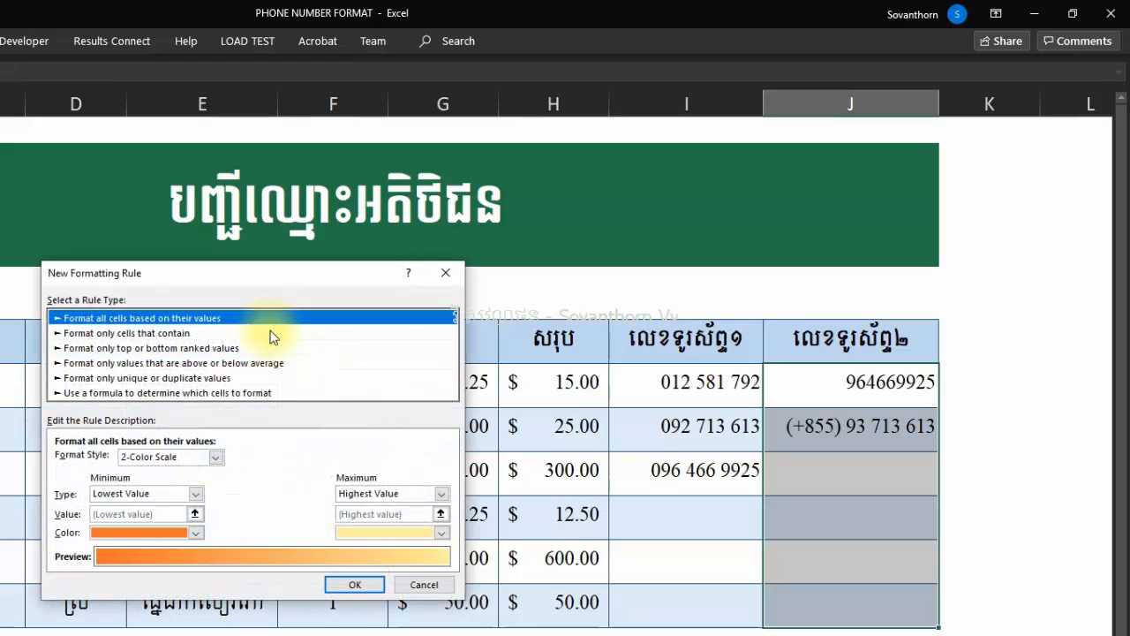
pyautogui.click(115, 393)
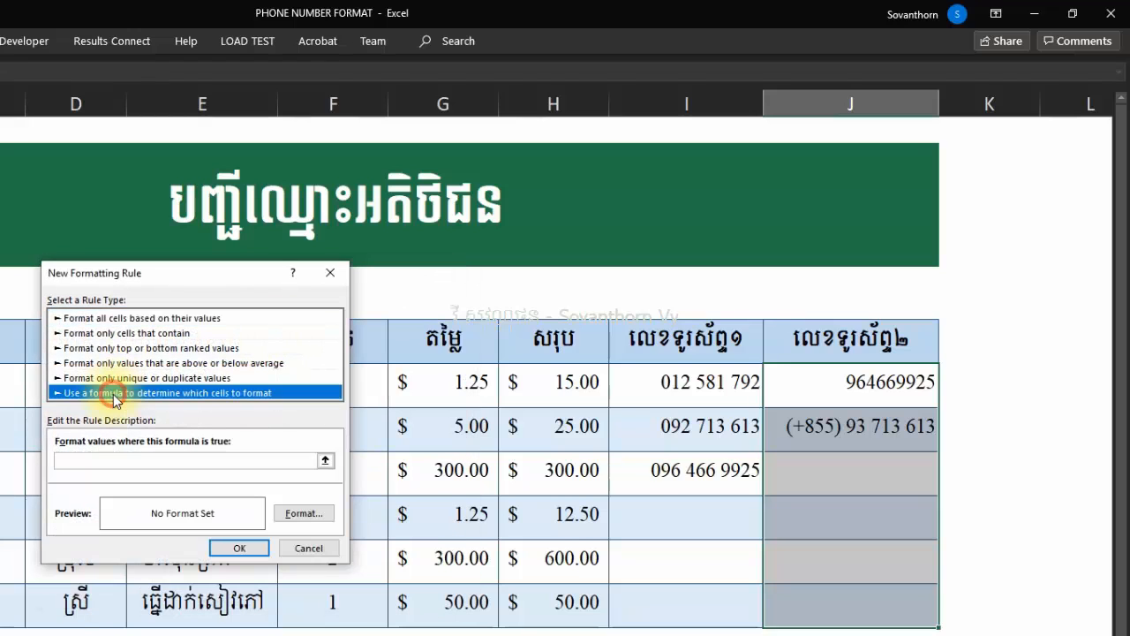
pyautogui.click(87, 462)
pyautogui.write('=')
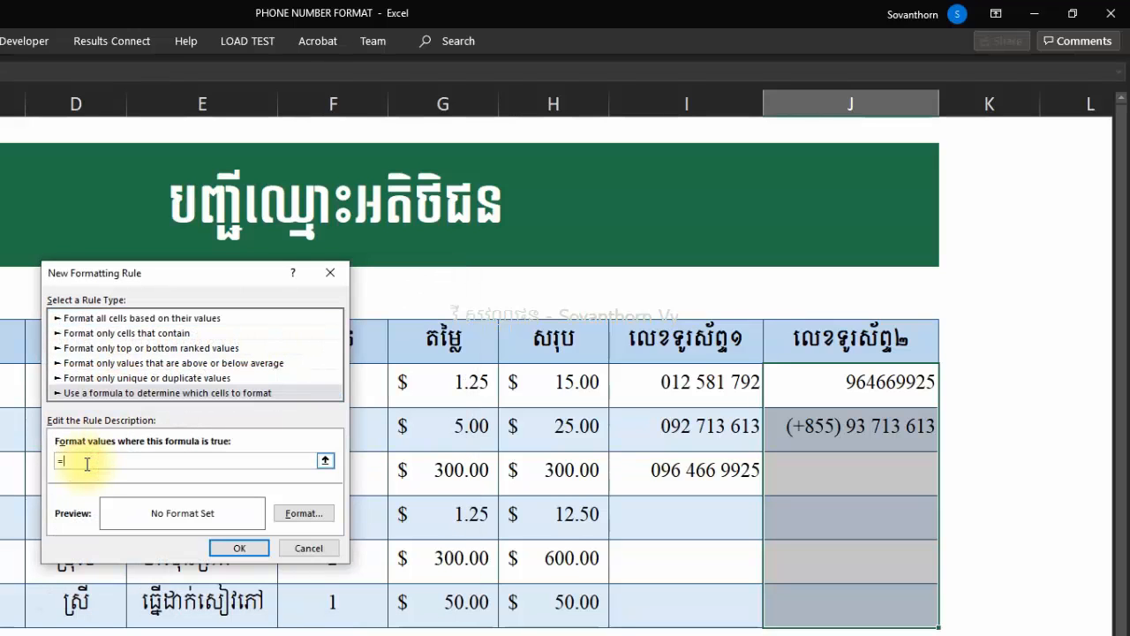
pyautogui.write('LEN(')
pyautogui.click(799, 382)
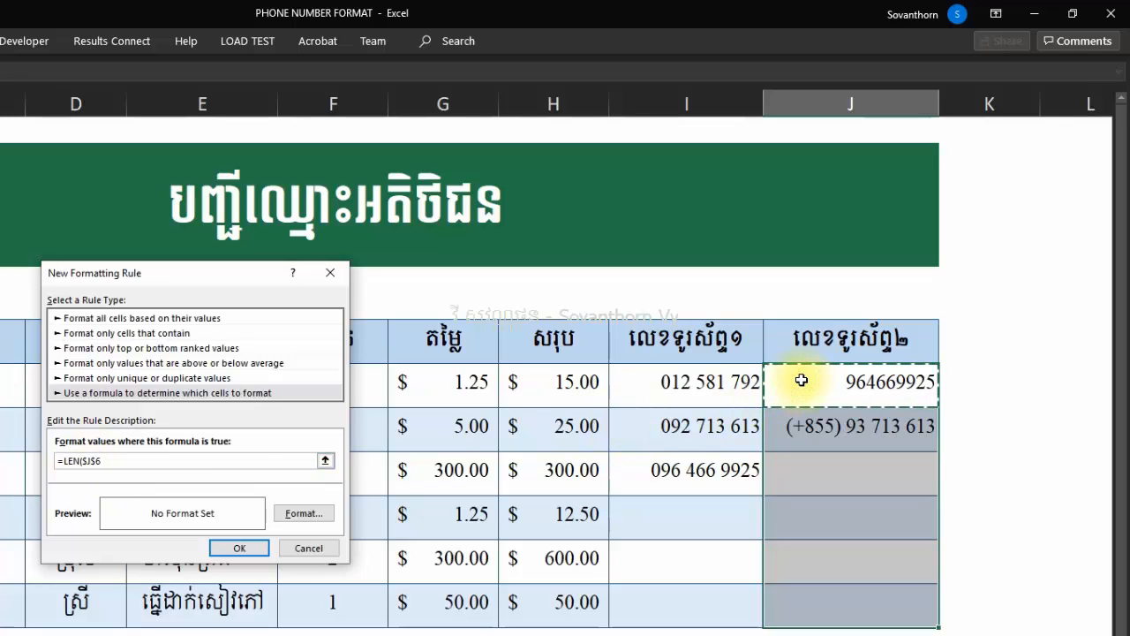
pyautogui.press('F4')
pyautogui.press('F4')
pyautogui.press('F4')
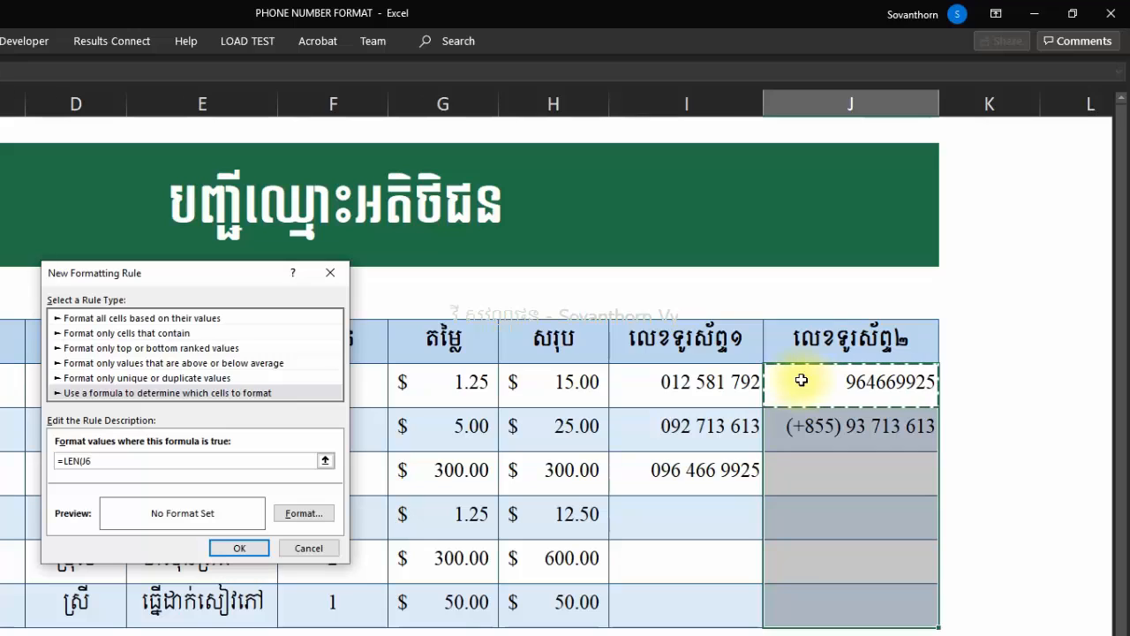
pyautogui.write(')=9')
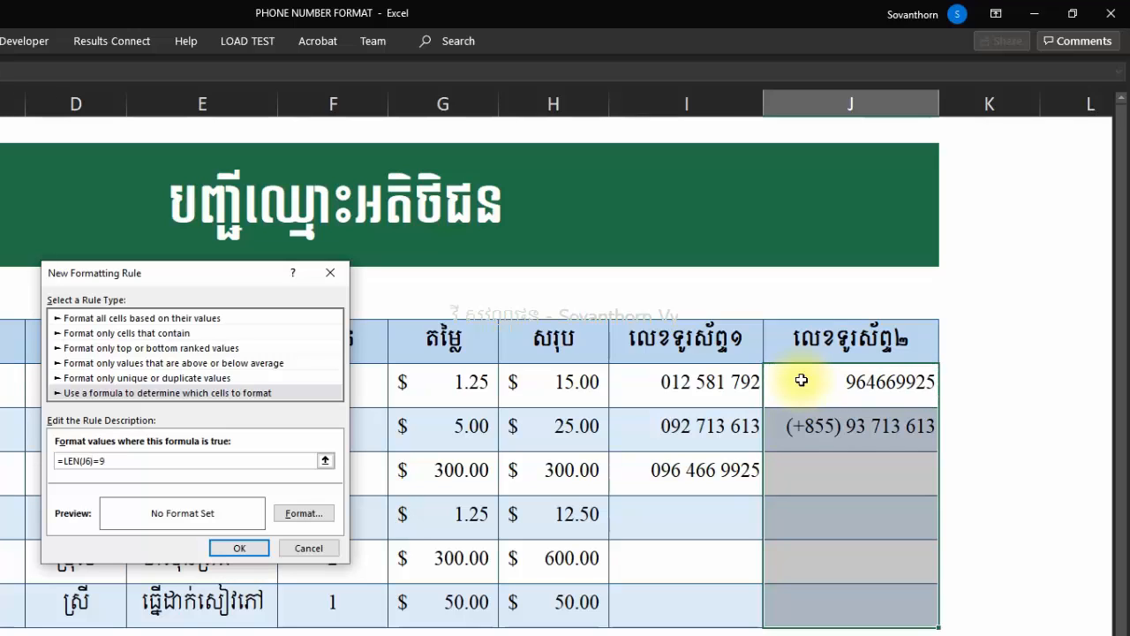
pyautogui.click(296, 513)
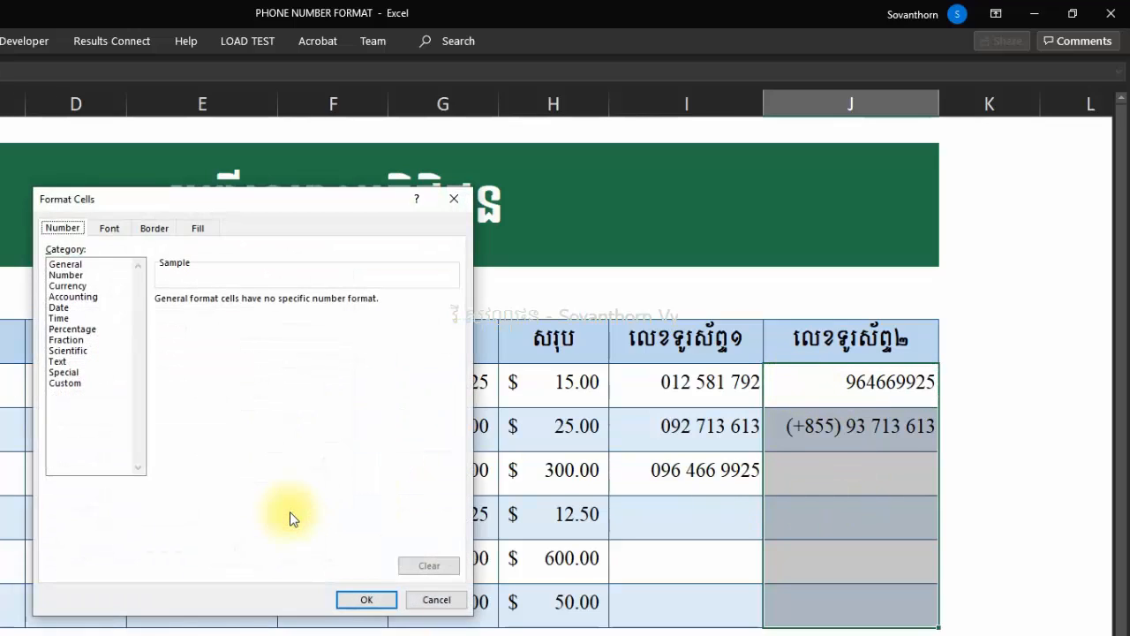
pyautogui.click(65, 382)
pyautogui.moveTo(450, 353); pyautogui.dragTo(451, 423)
pyautogui.click(202, 448)
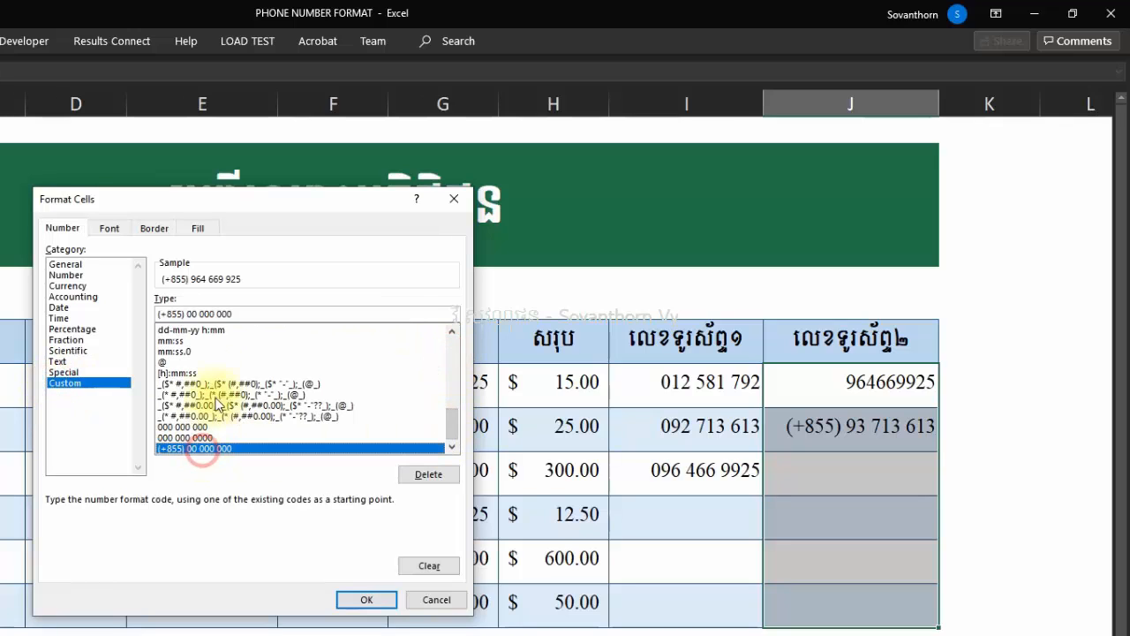
pyautogui.click(245, 312)
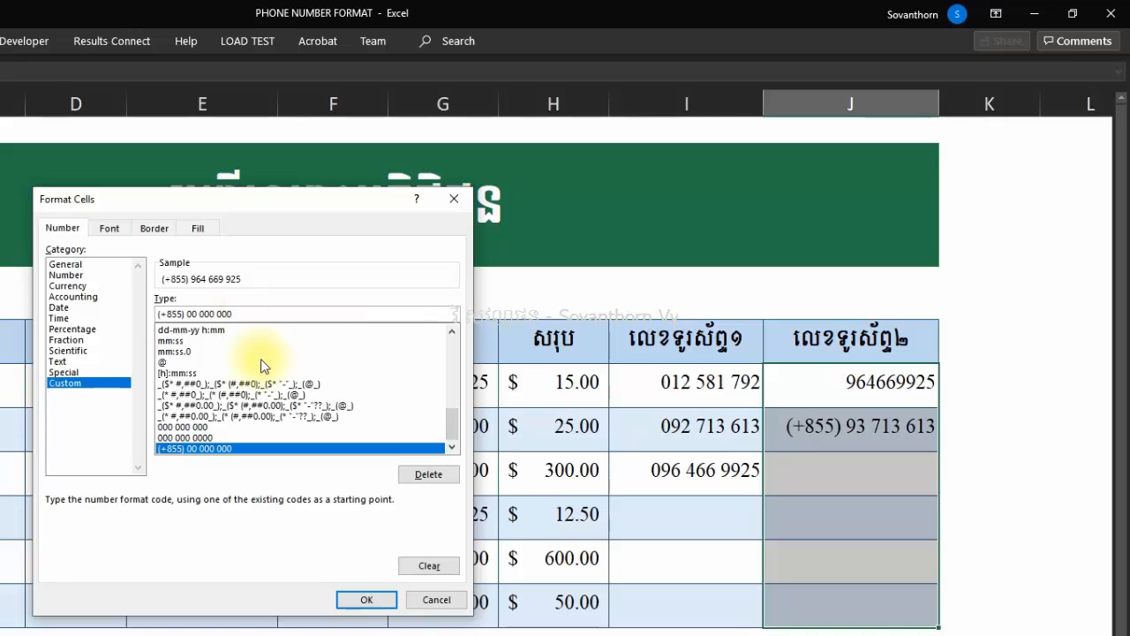
pyautogui.write('0')
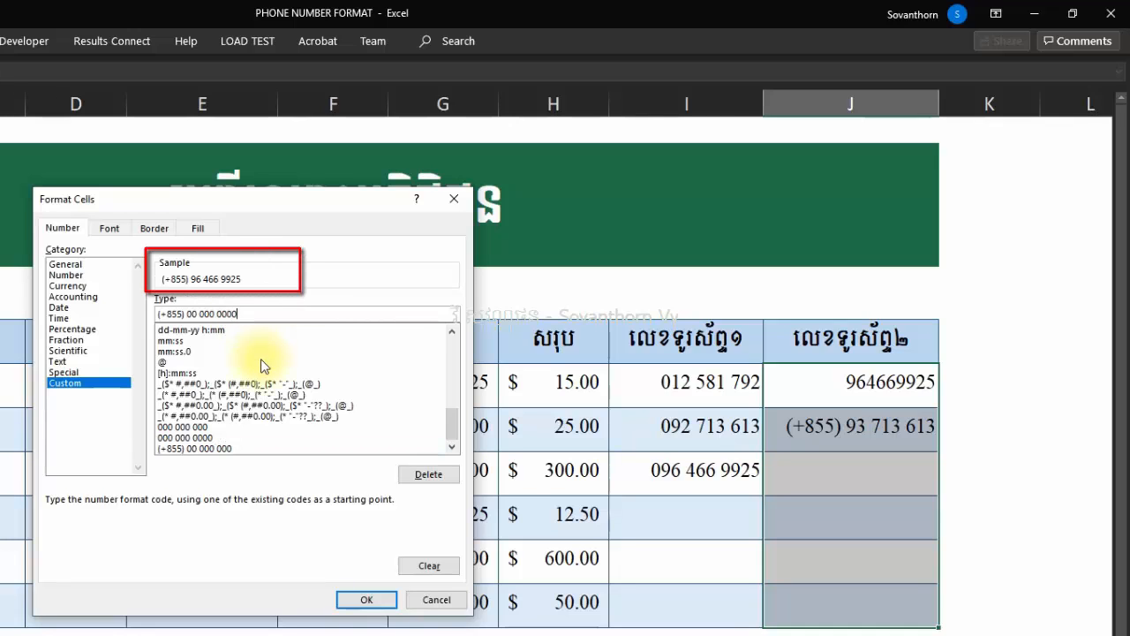
pyautogui.click(366, 599)
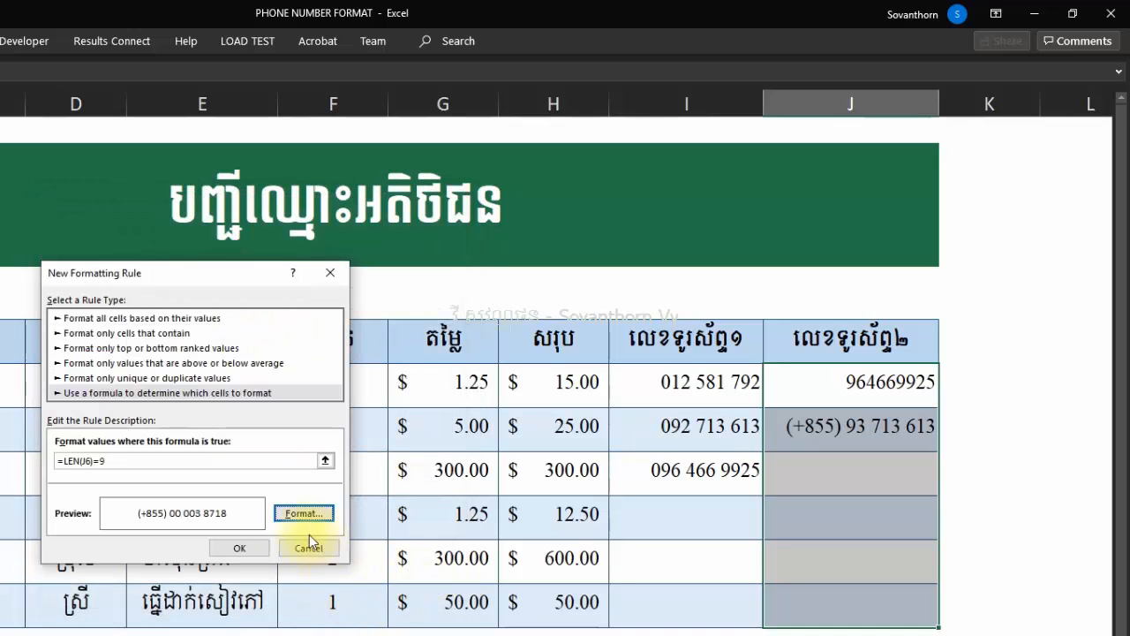
pyautogui.click(239, 545)
pyautogui.click(978, 479)
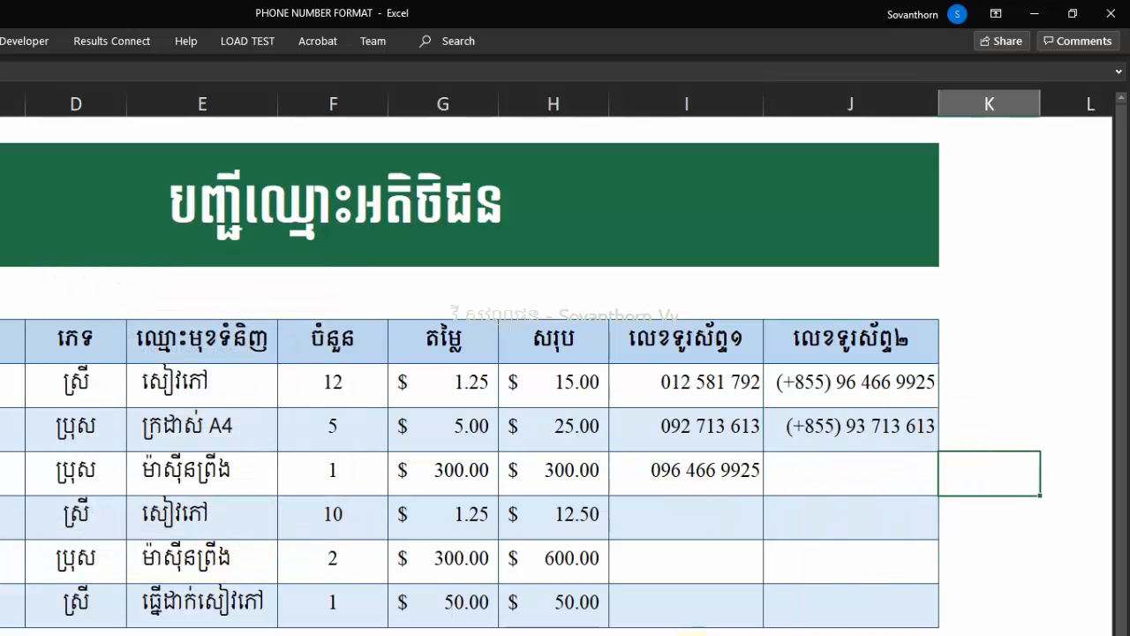
# Enter the customer's phone number in I9, correcting a mistyped last digit.
pyautogui.click(692, 509)
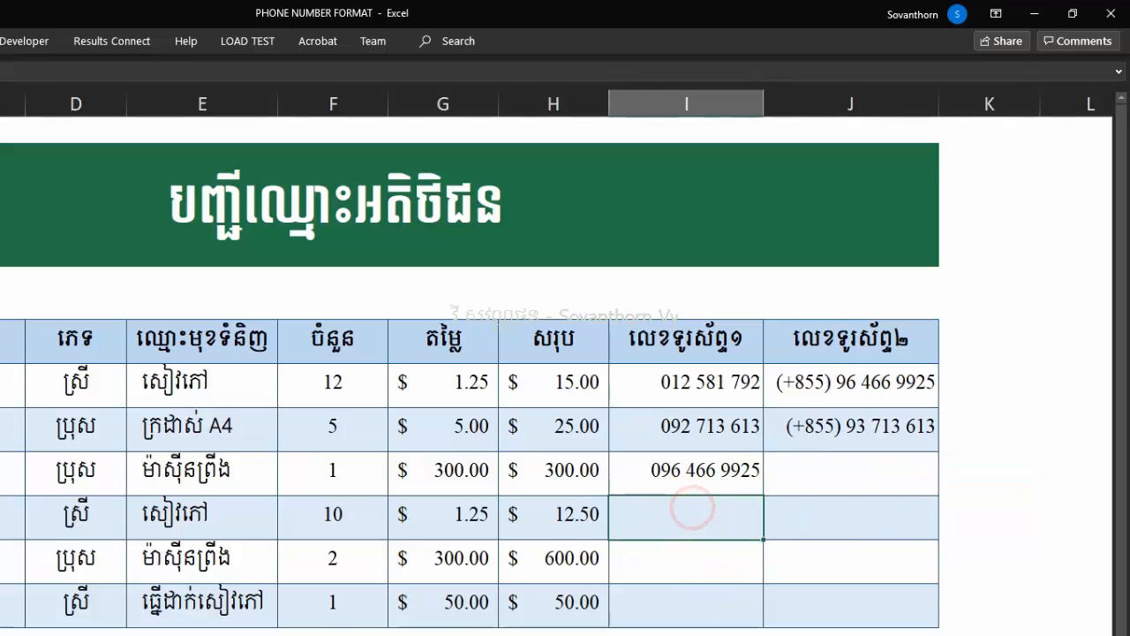
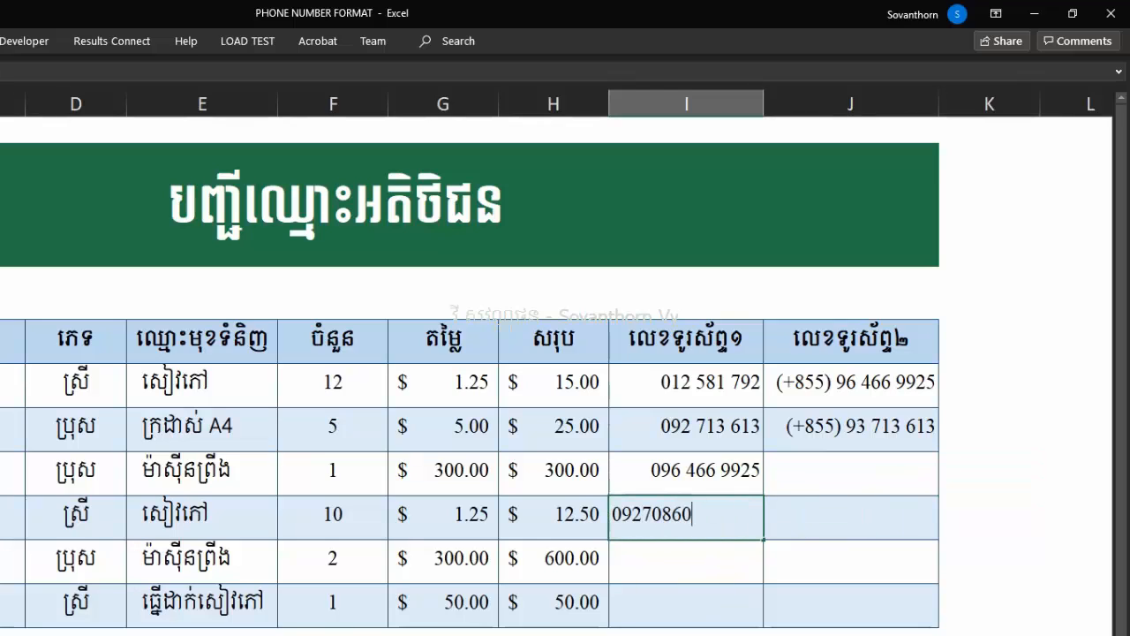
pyautogui.press('Return')
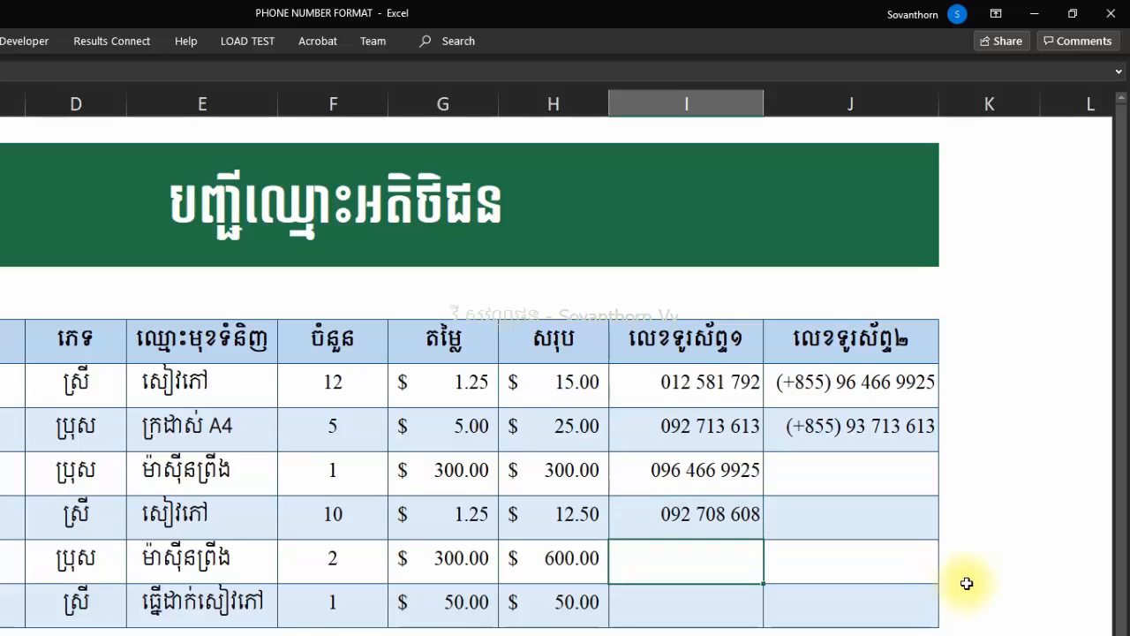
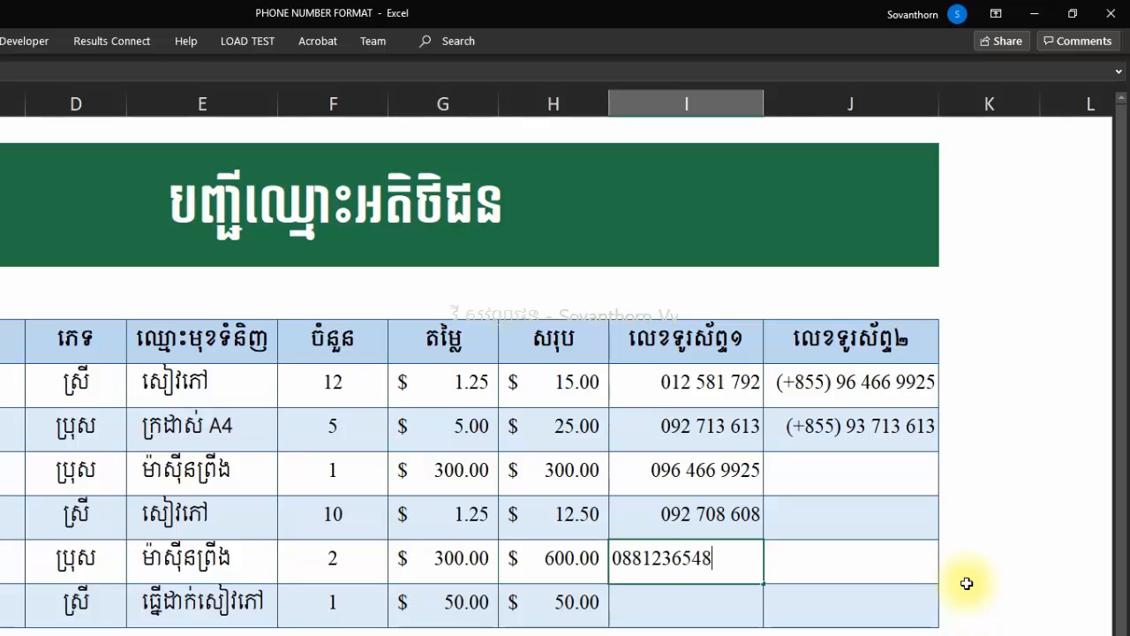
# Enter the customers' phone numbers in I10 and I11.
pyautogui.press('Return')
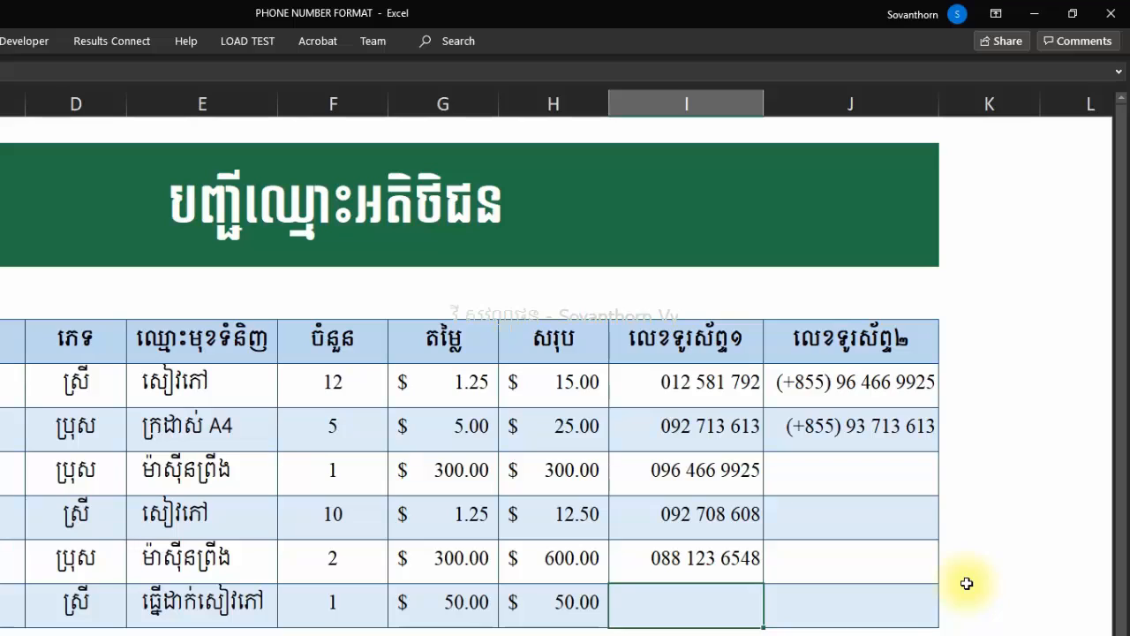
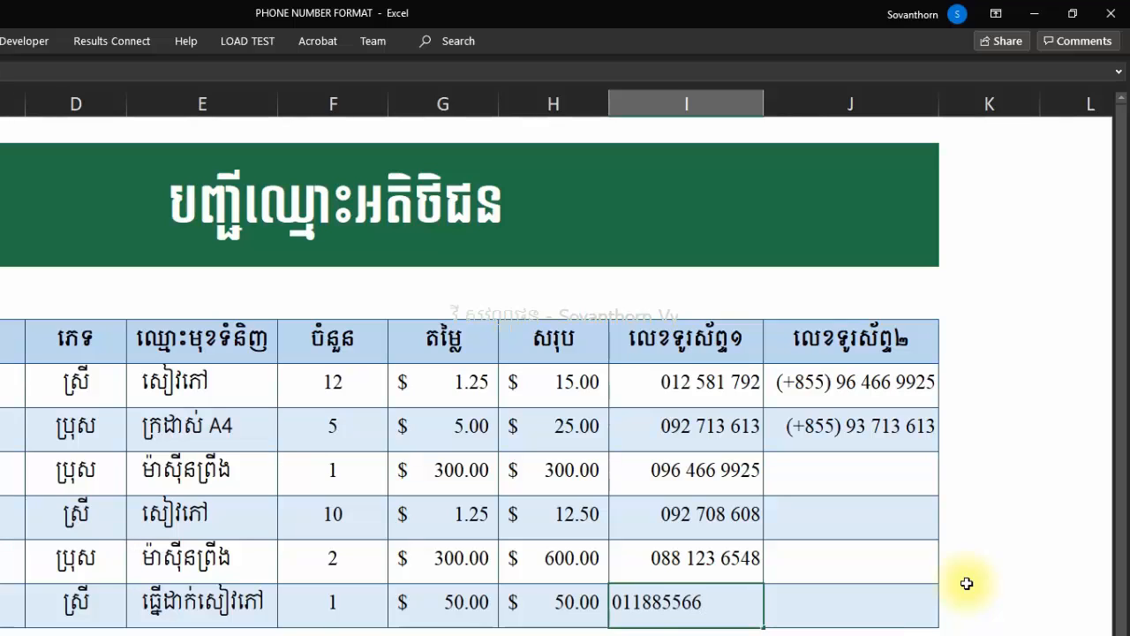
pyautogui.press('Return')
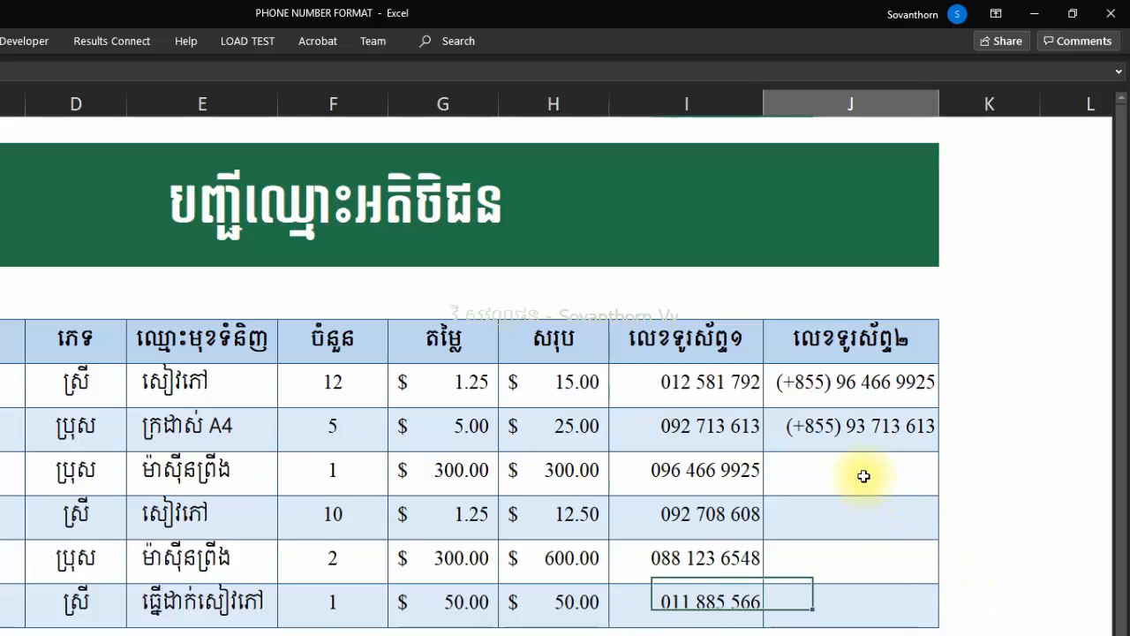
pyautogui.click(863, 474)
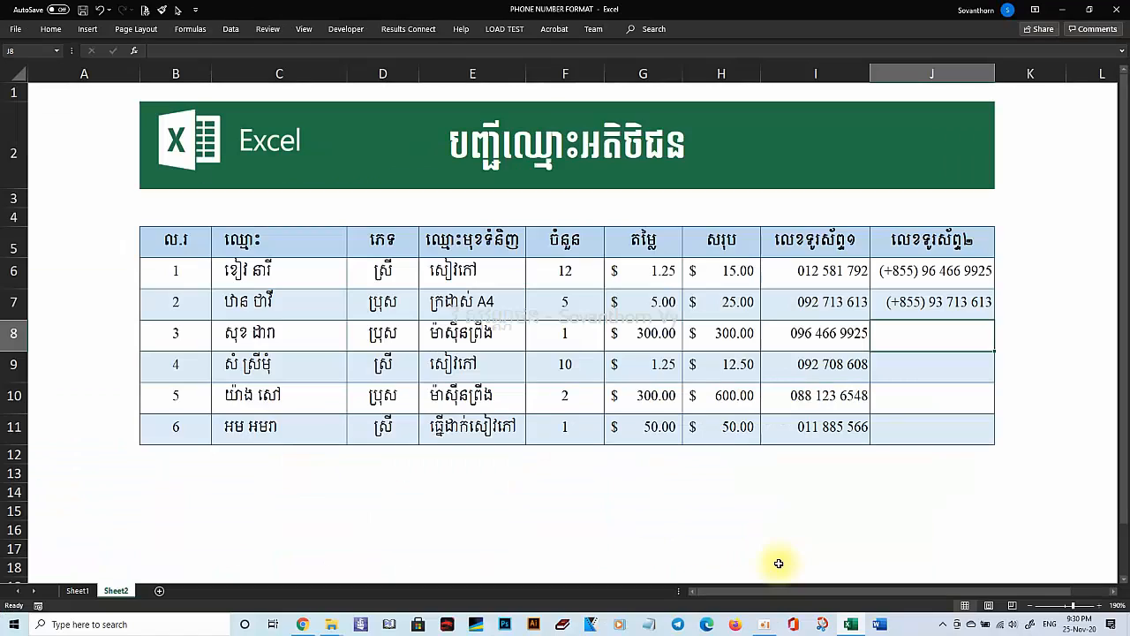
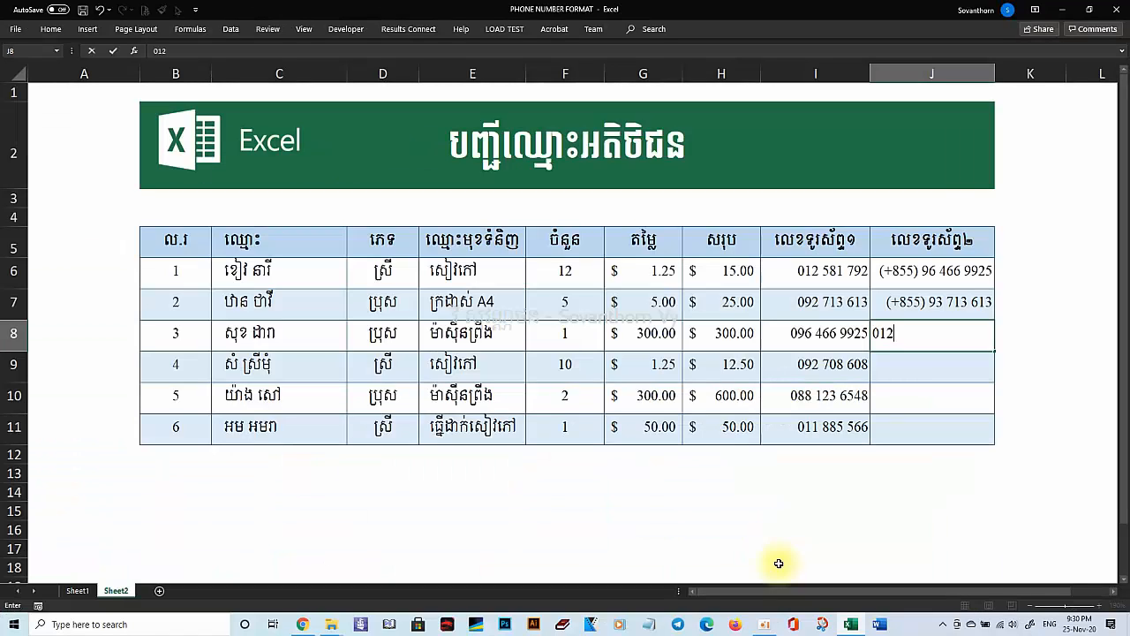
# Enter the second phone numbers for the customers in J8 and J9.
pyautogui.press('Return')
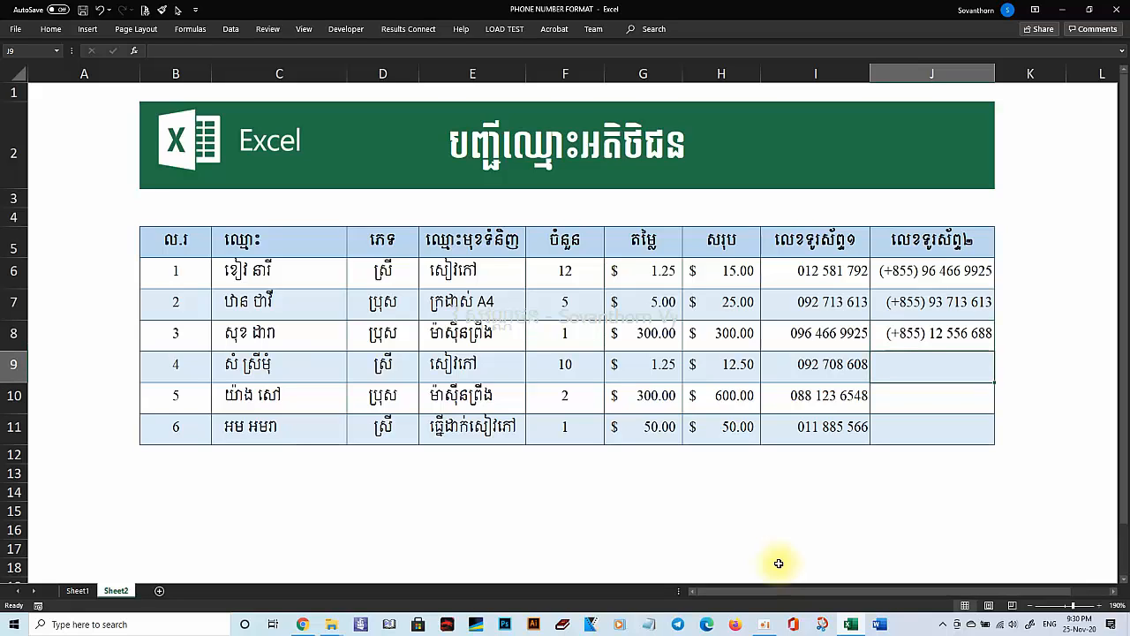
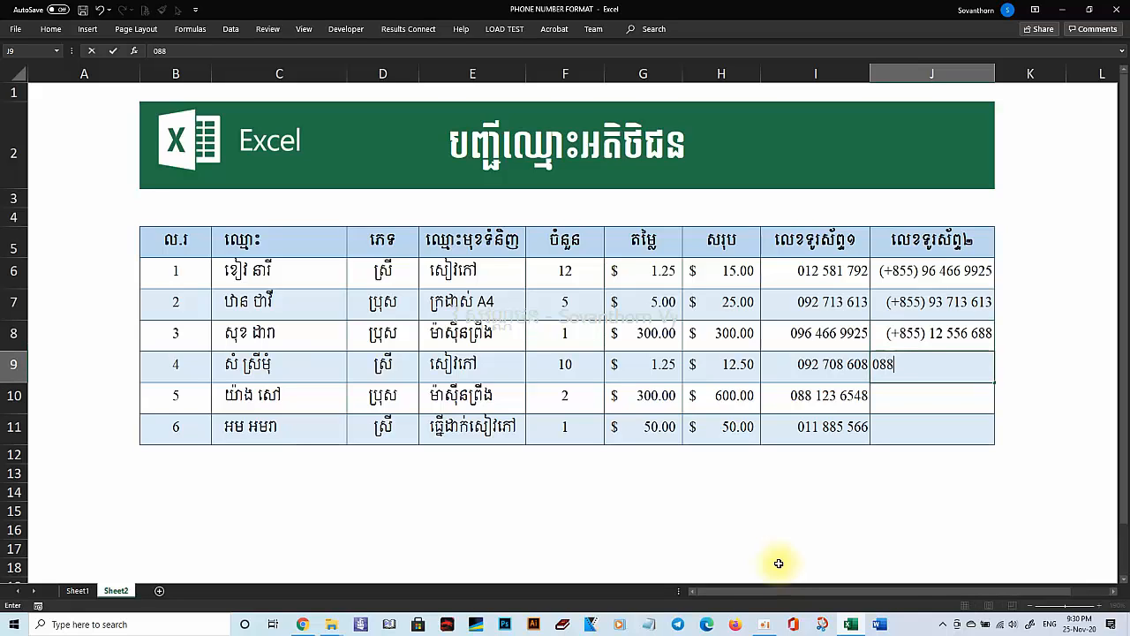
pyautogui.press('Return')
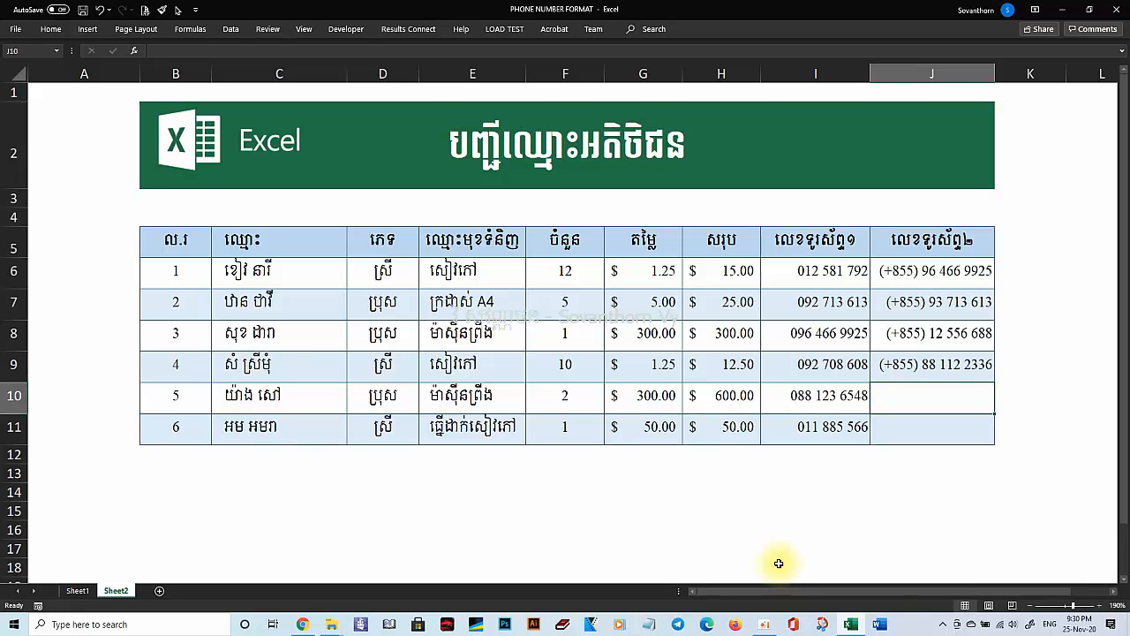
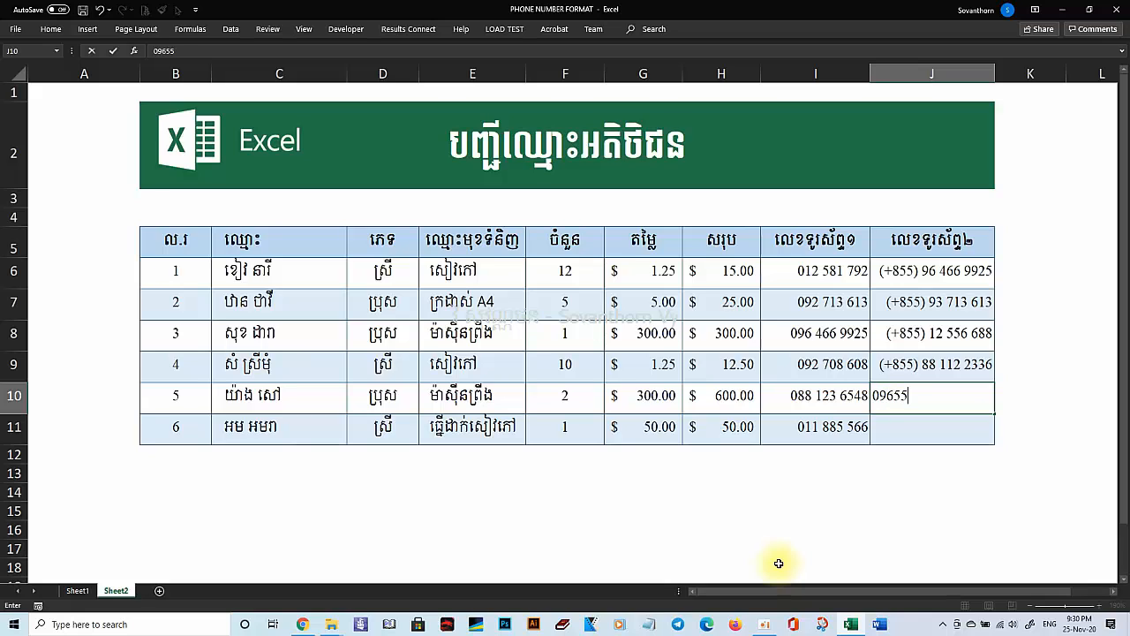
# Enter the second phone numbers in J10 and J11, then save the workbook.
pyautogui.press('Return')
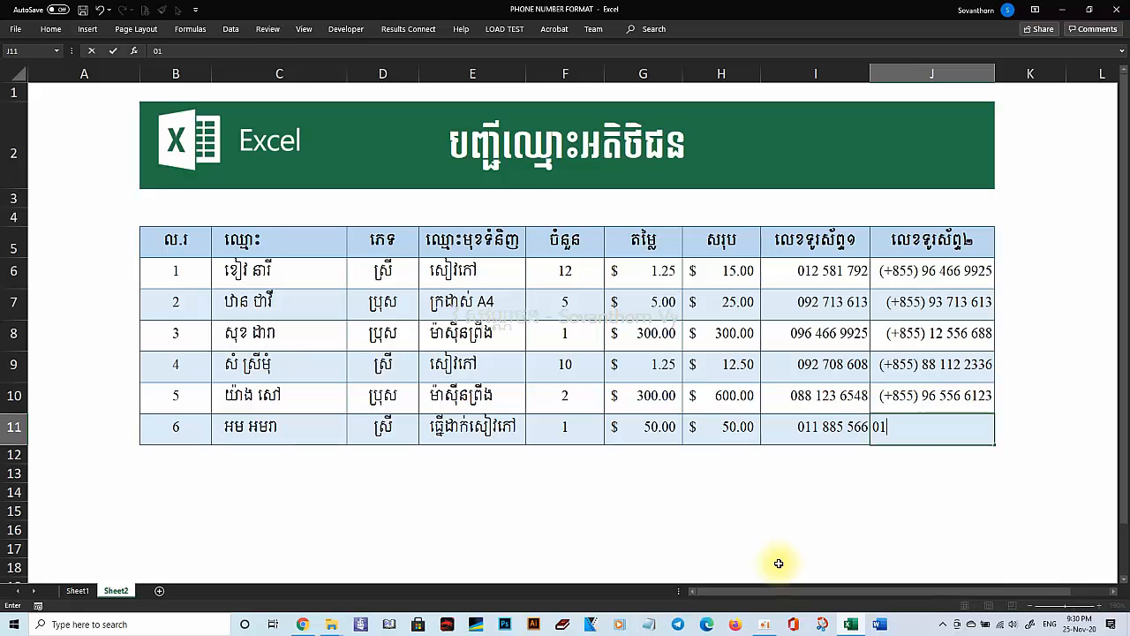
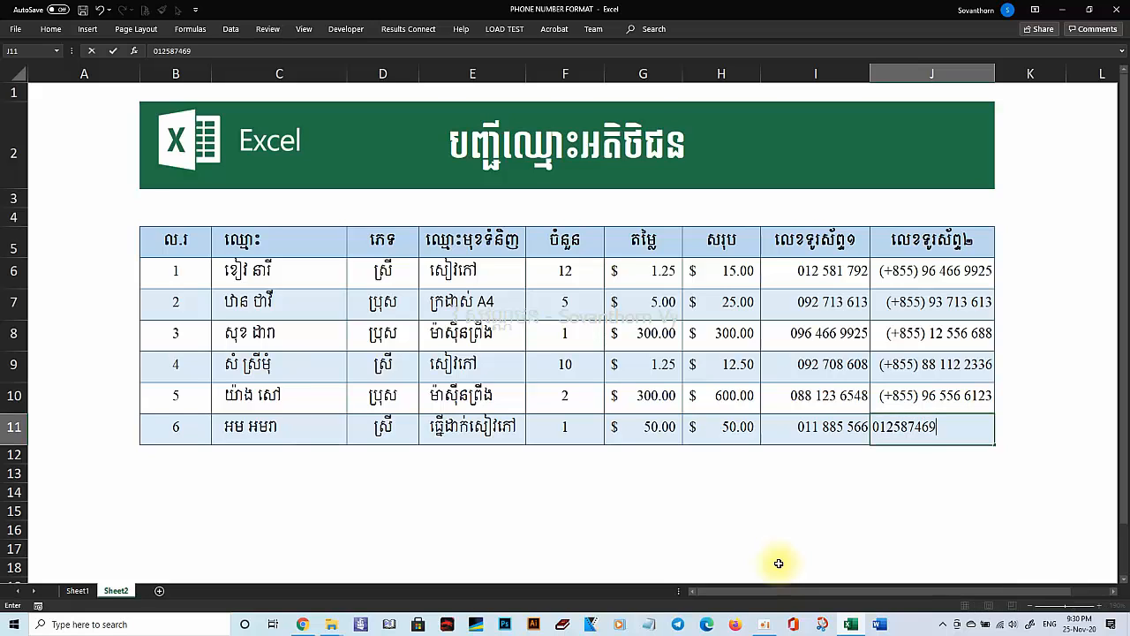
pyautogui.press('Return')
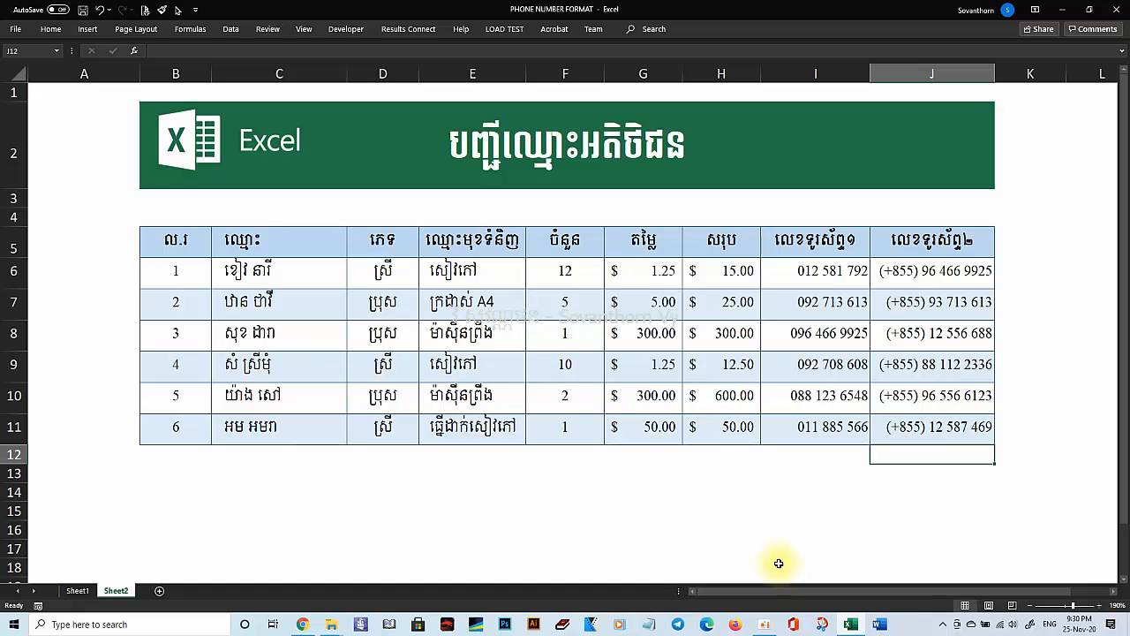
pyautogui.hotkey('ctrl', 's')
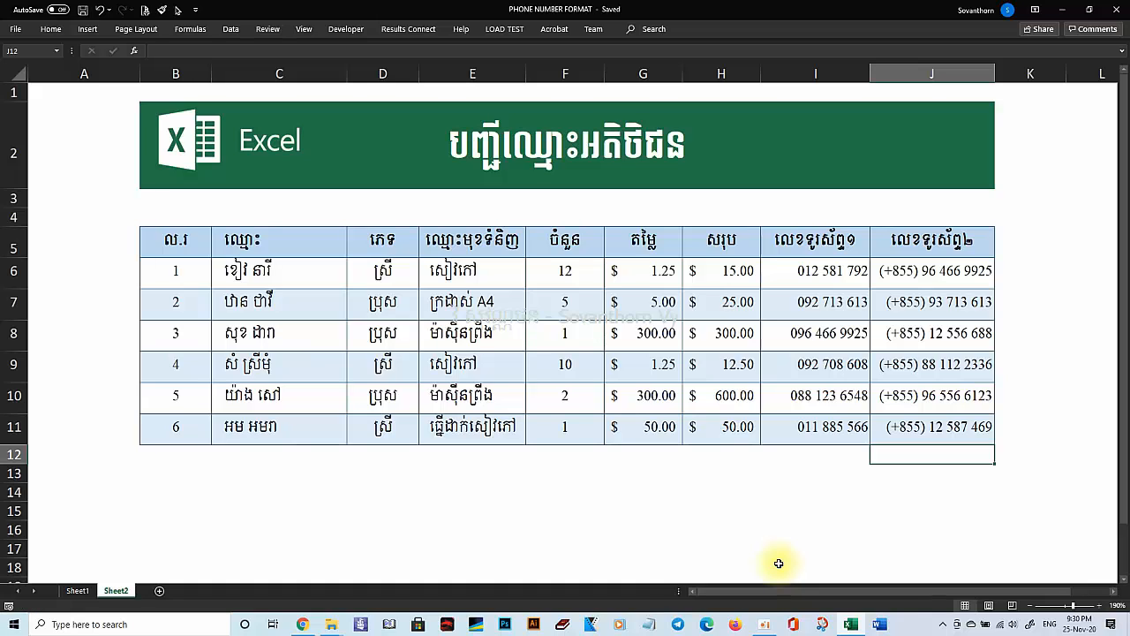